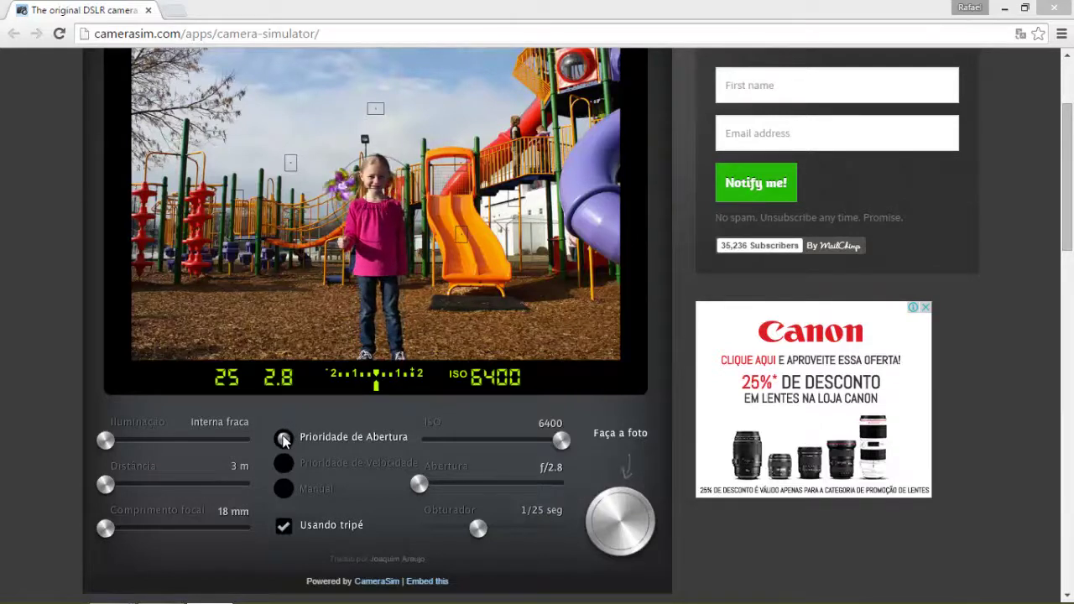
# Step: Select Manual mode, keeping ISO 6400, f/2.8, 1/25 s and 18 mm on the tripod
pyautogui.click(286, 491)
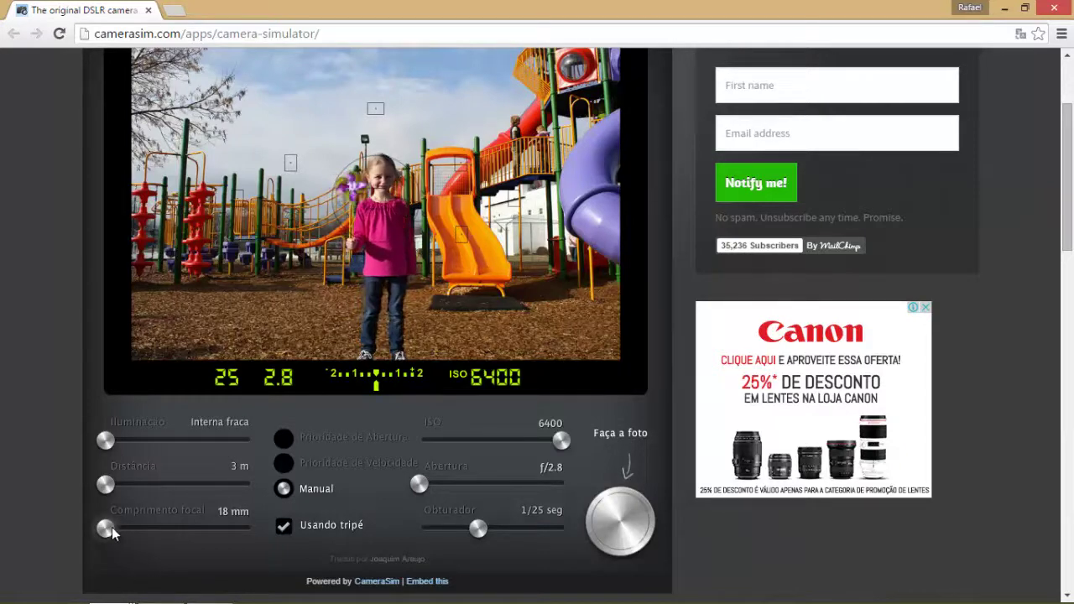
pyautogui.moveTo(105, 528); pyautogui.dragTo(240, 528)
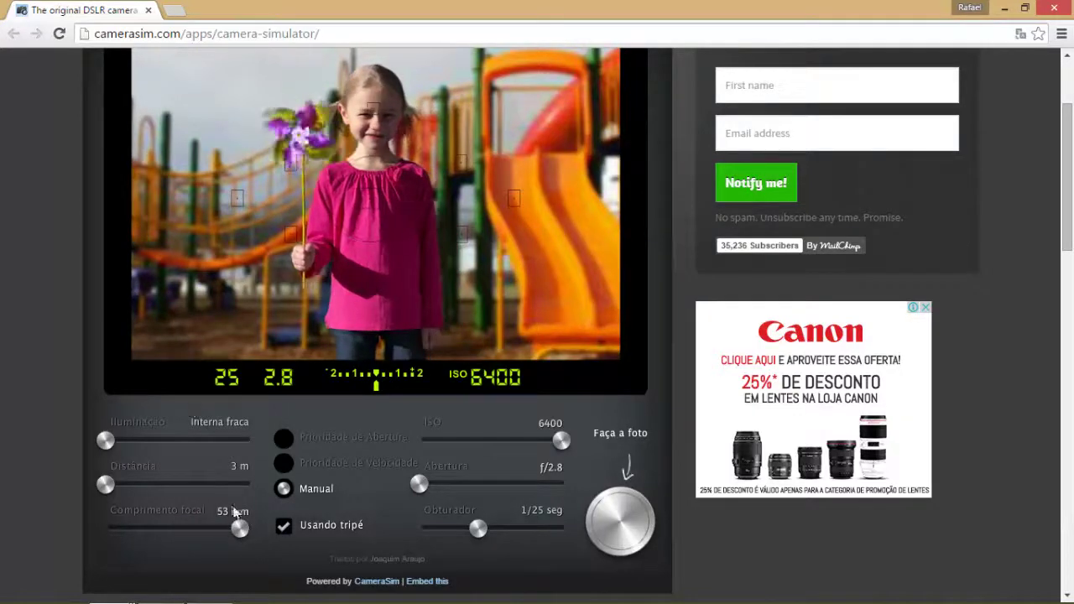
pyautogui.moveTo(240, 527)
pyautogui.mouseDown()
pyautogui.moveTo(104, 527)
pyautogui.moveTo(275, 551)
pyautogui.mouseUp()
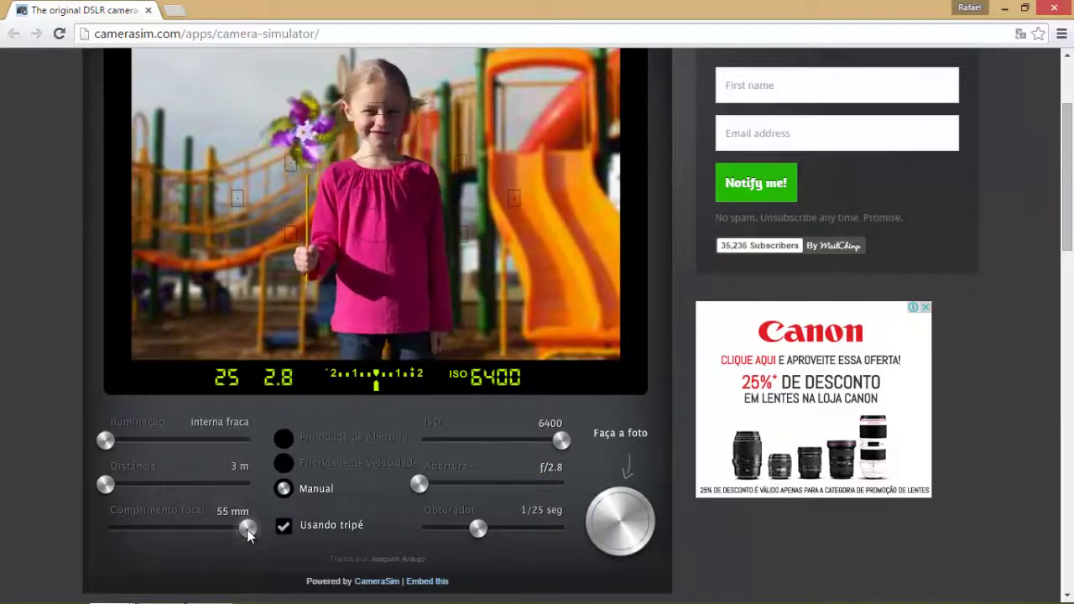
pyautogui.moveTo(246, 529); pyautogui.dragTo(96, 530)
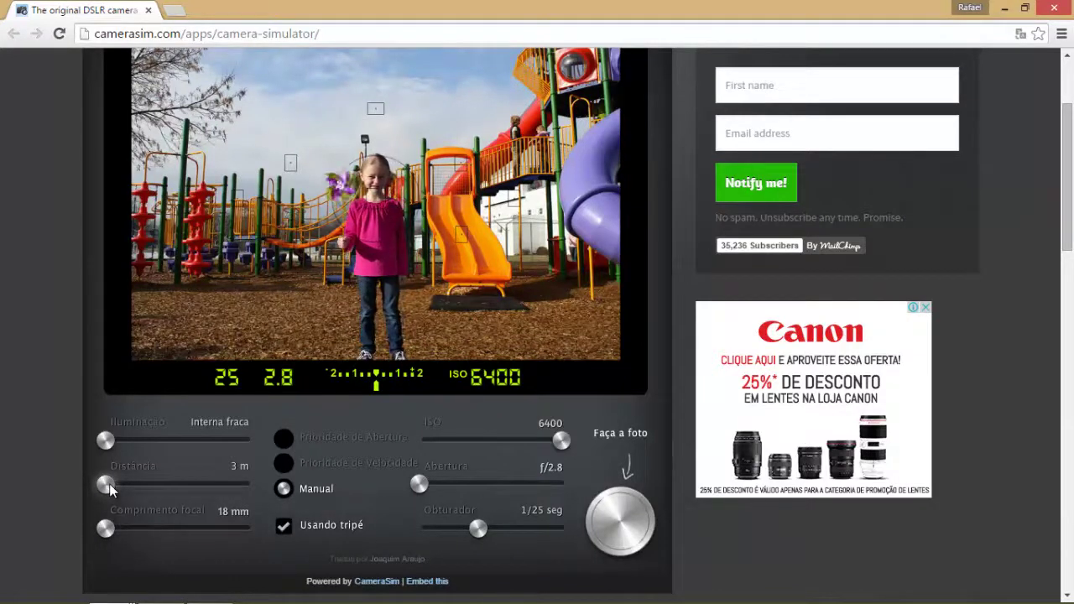
# Step: Set the Iluminação slider to Nublado (overcast) and try moving the girl closer with Distância
pyautogui.moveTo(107, 442)
pyautogui.mouseDown()
pyautogui.moveTo(203, 444)
pyautogui.moveTo(95, 437)
pyautogui.moveTo(268, 466)
pyautogui.moveTo(215, 438)
pyautogui.moveTo(187, 440)
pyautogui.mouseUp()
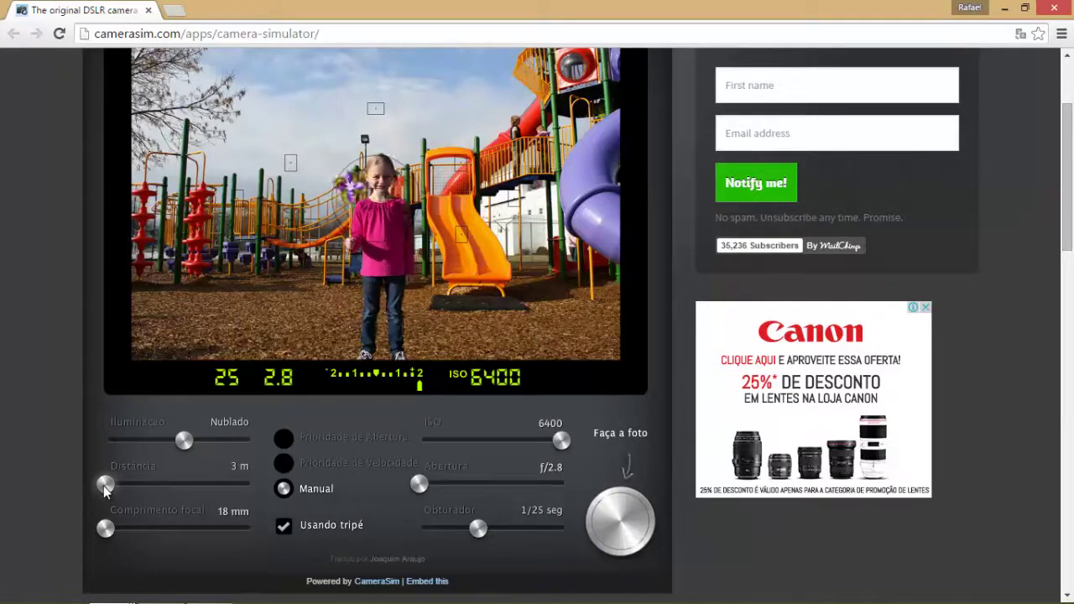
pyautogui.moveTo(105, 485)
pyautogui.mouseDown()
pyautogui.moveTo(267, 508)
pyautogui.moveTo(106, 478)
pyautogui.mouseUp()
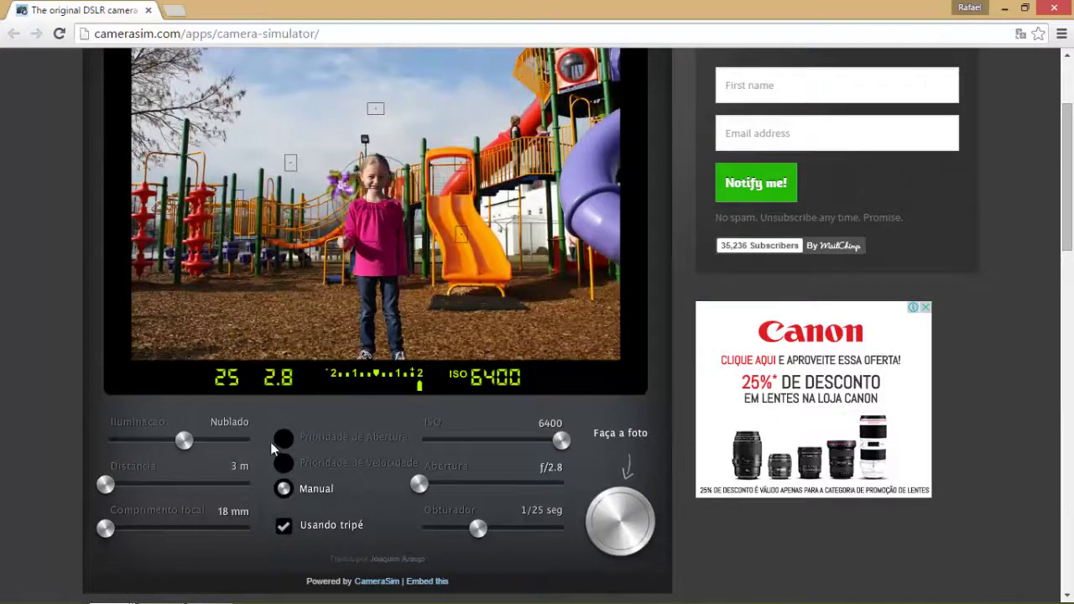
# Step: Return to Manual mode, turn off 'Usando tripé', and drop ISO to 100 at f/3.2 and 1/4000 s
pyautogui.click(285, 437)
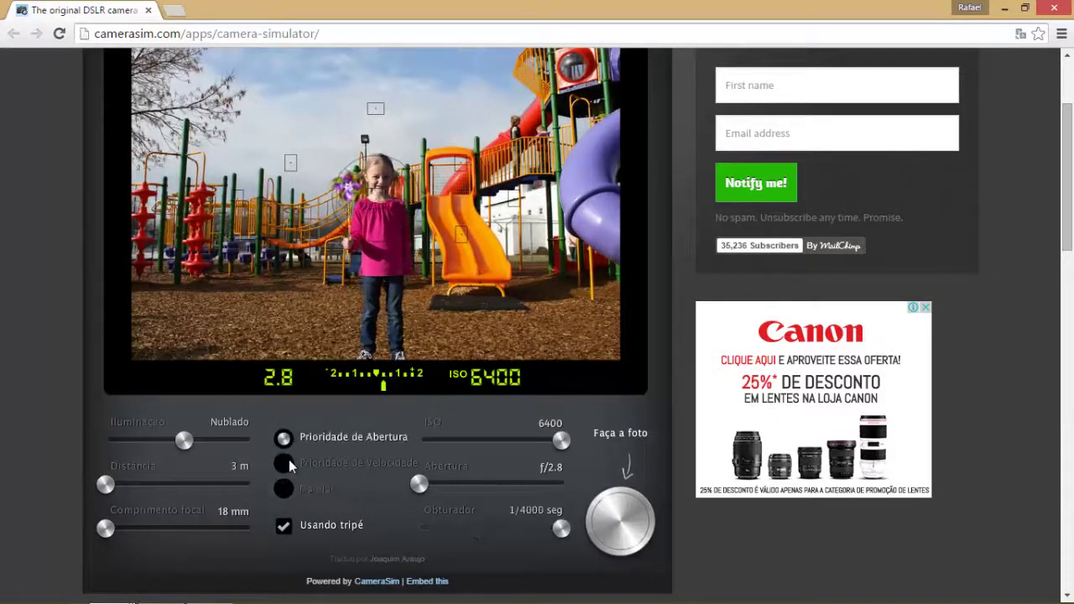
pyautogui.click(285, 463)
pyautogui.click(282, 495)
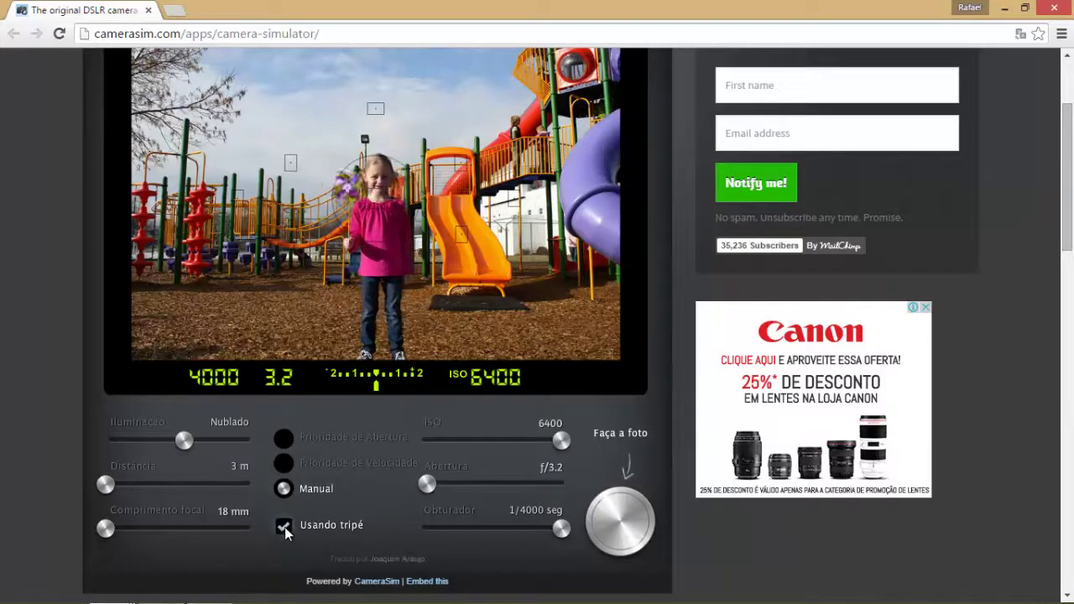
pyautogui.click(284, 527)
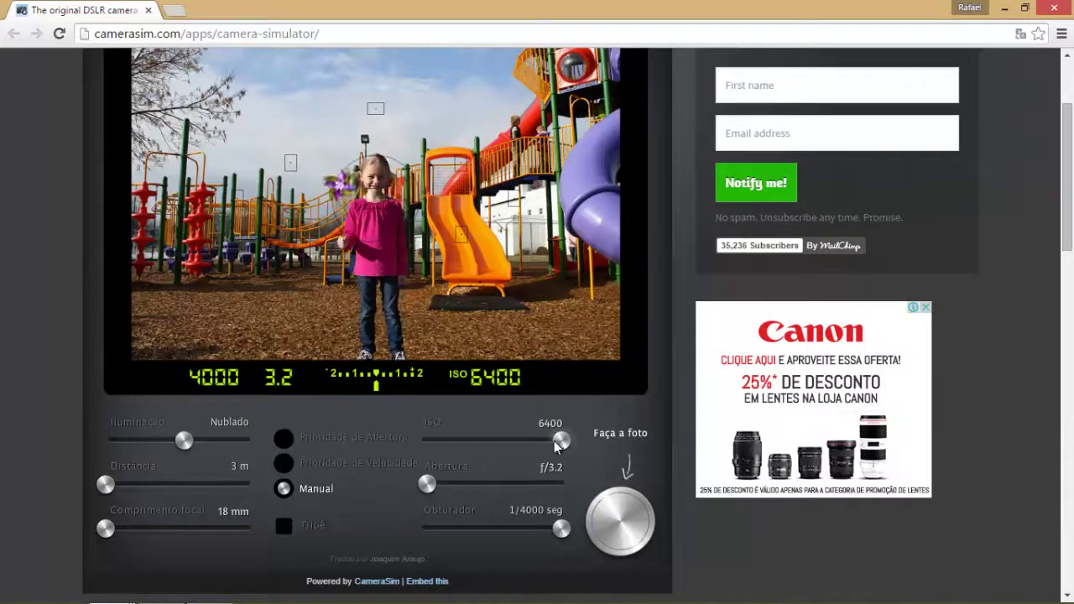
pyautogui.click(417, 441)
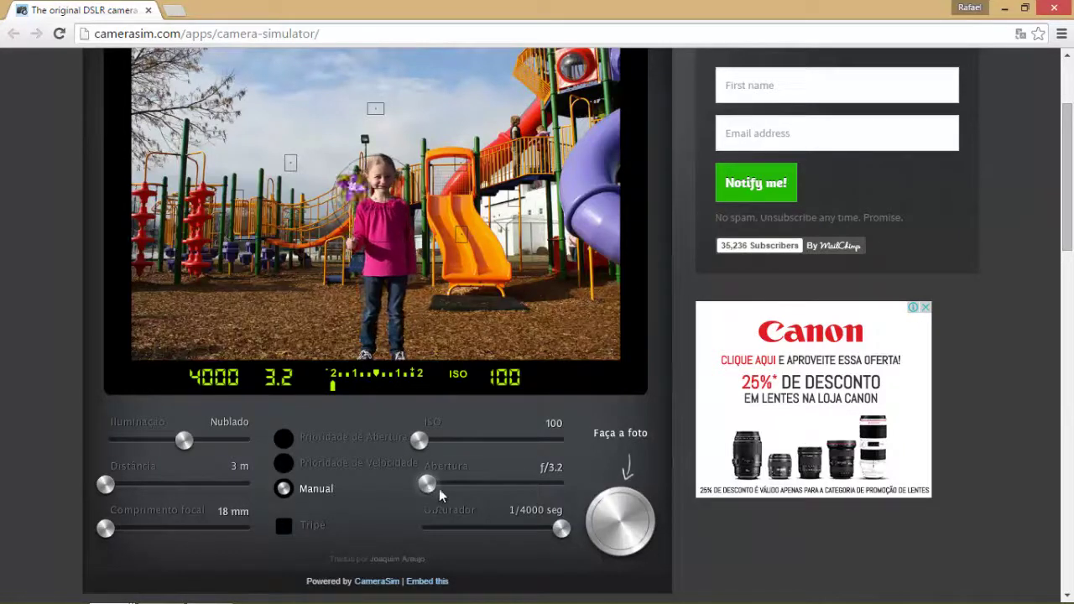
# Step: Set Abertura to f/6.3 and Obturador to 1/60 s, keeping ISO 100
pyautogui.moveTo(438, 488)
pyautogui.mouseDown()
pyautogui.moveTo(556, 485)
pyautogui.moveTo(447, 483)
pyautogui.moveTo(474, 484)
pyautogui.mouseUp()
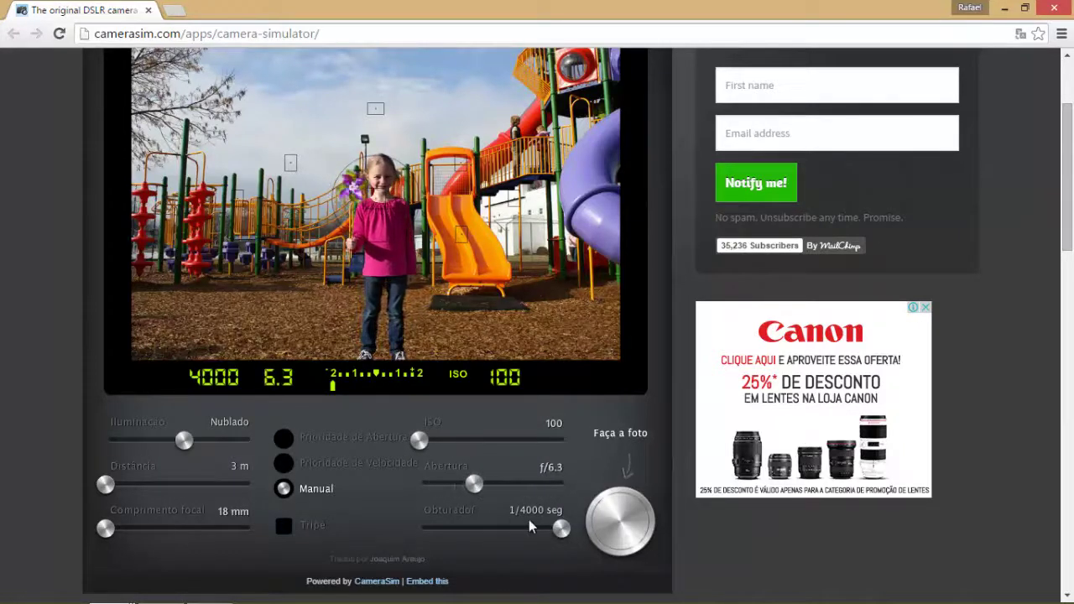
pyautogui.moveTo(563, 527)
pyautogui.mouseDown()
pyautogui.moveTo(476, 527)
pyautogui.moveTo(495, 543)
pyautogui.moveTo(499, 531)
pyautogui.mouseUp()
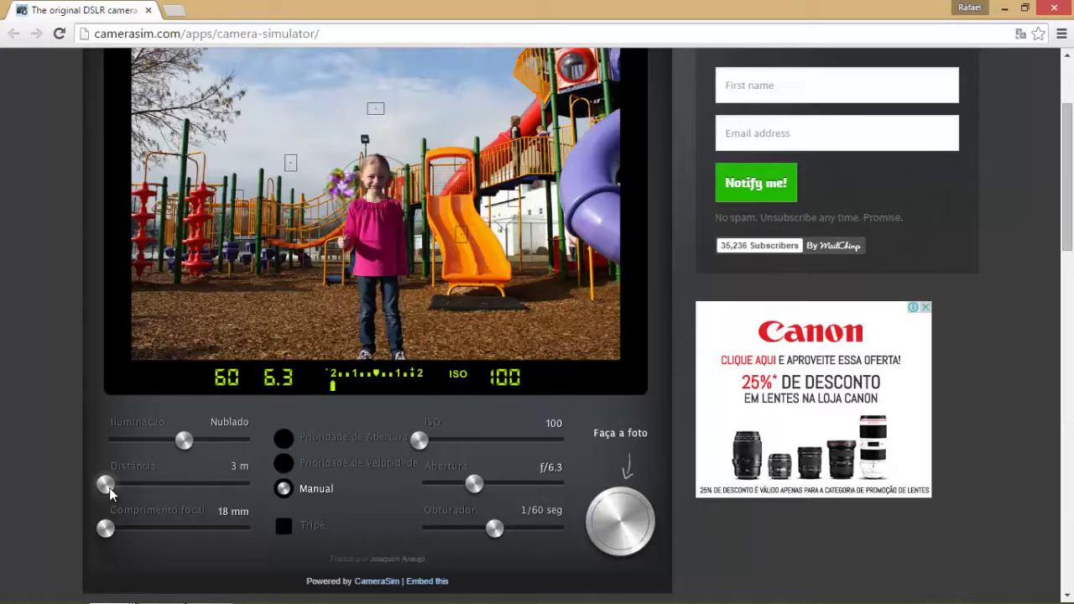
# Step: Move the girl to 2 m, switch to Prioridade de Abertura, and open up to f/2.8
pyautogui.moveTo(109, 493); pyautogui.dragTo(172, 491)
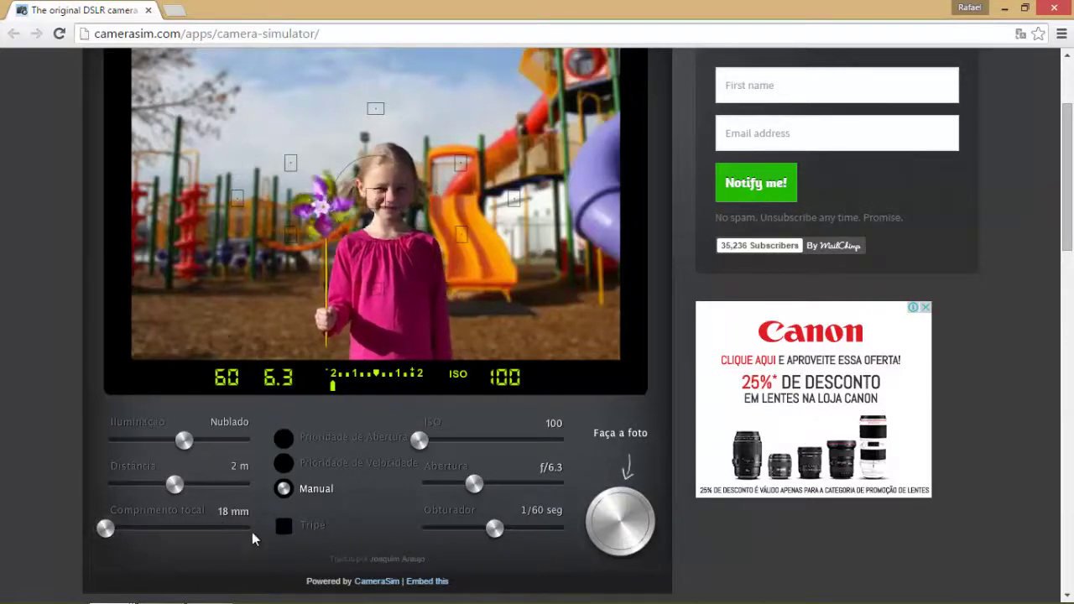
pyautogui.click(282, 439)
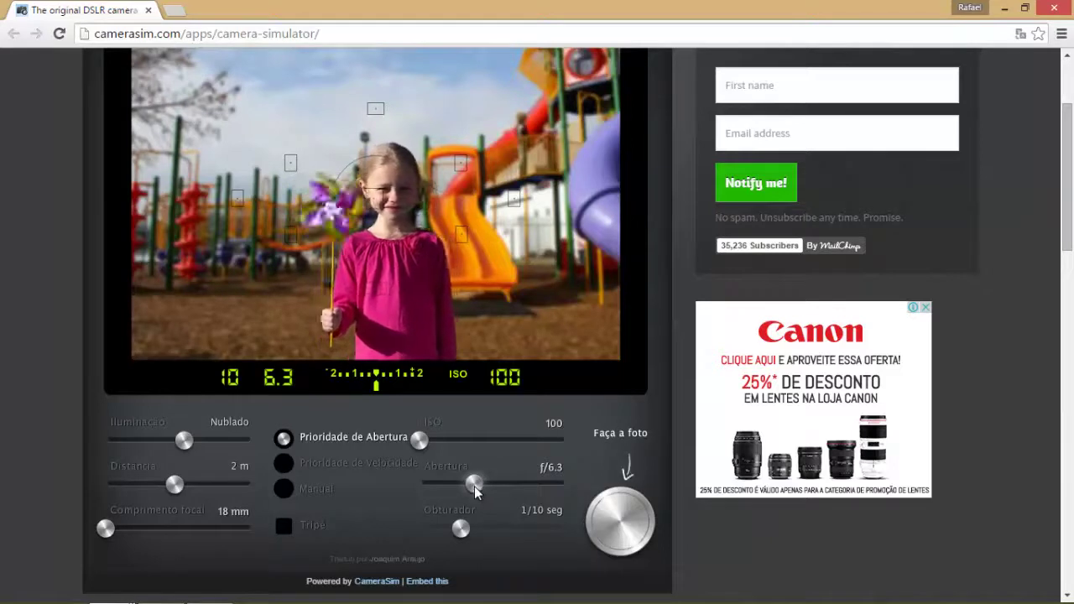
pyautogui.moveTo(475, 485); pyautogui.dragTo(419, 487)
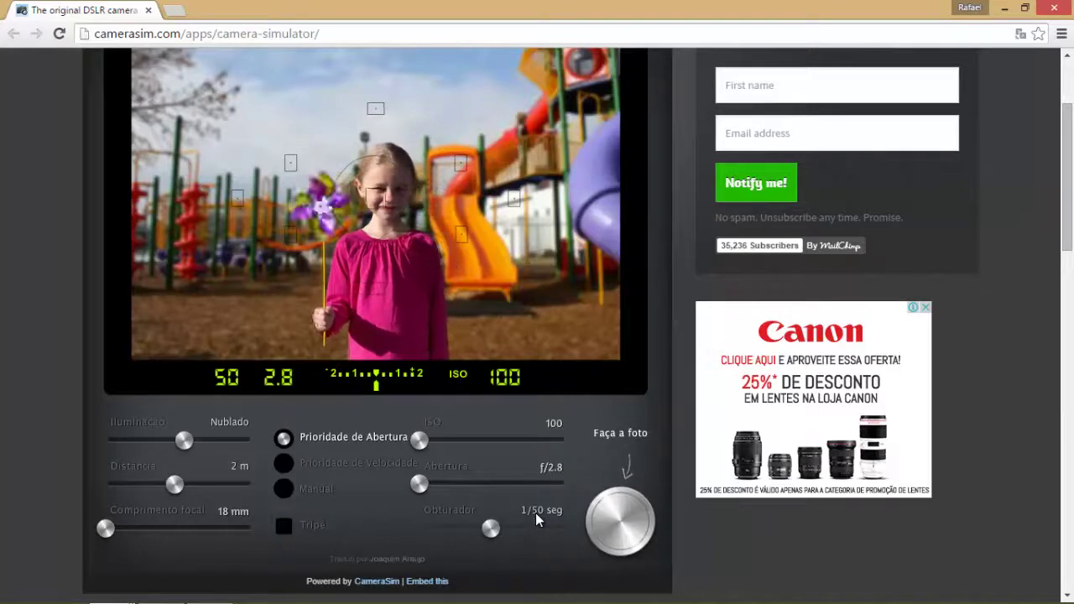
pyautogui.click(617, 522)
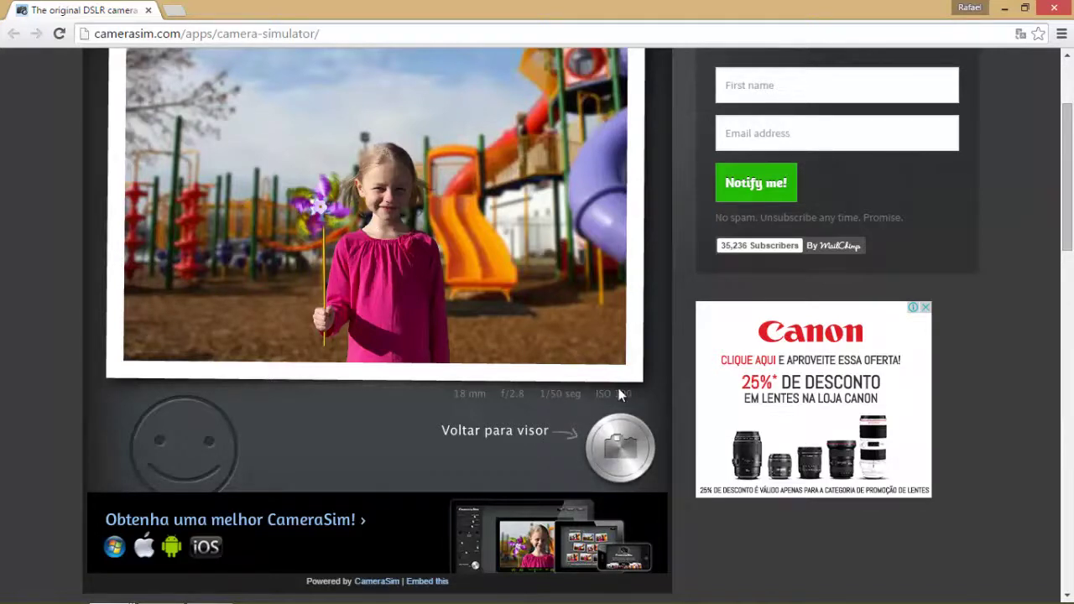
pyautogui.click(621, 449)
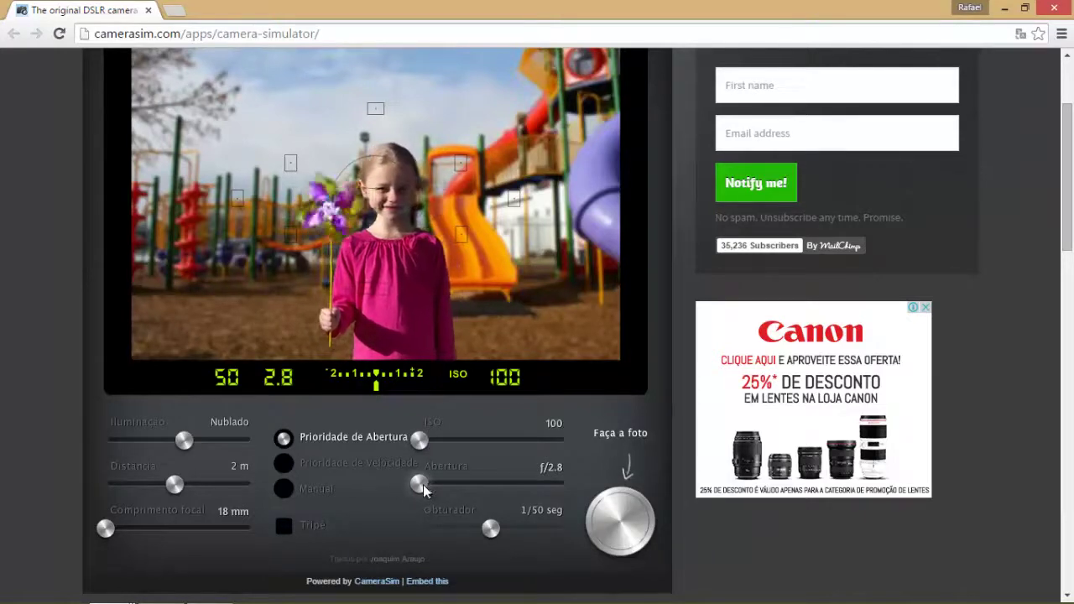
# Step: Step ISO up through 400 and 800 to 1600 for 1/800 s, then capture a shot and return to the viewfinder
pyautogui.moveTo(424, 491); pyautogui.dragTo(419, 491)
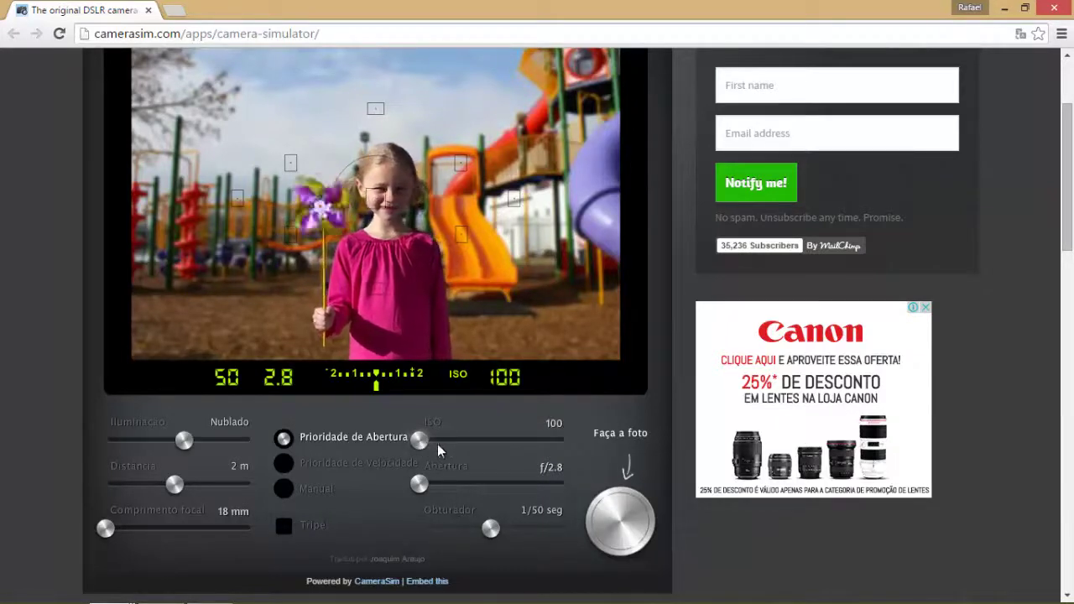
pyautogui.moveTo(437, 450); pyautogui.dragTo(462, 450)
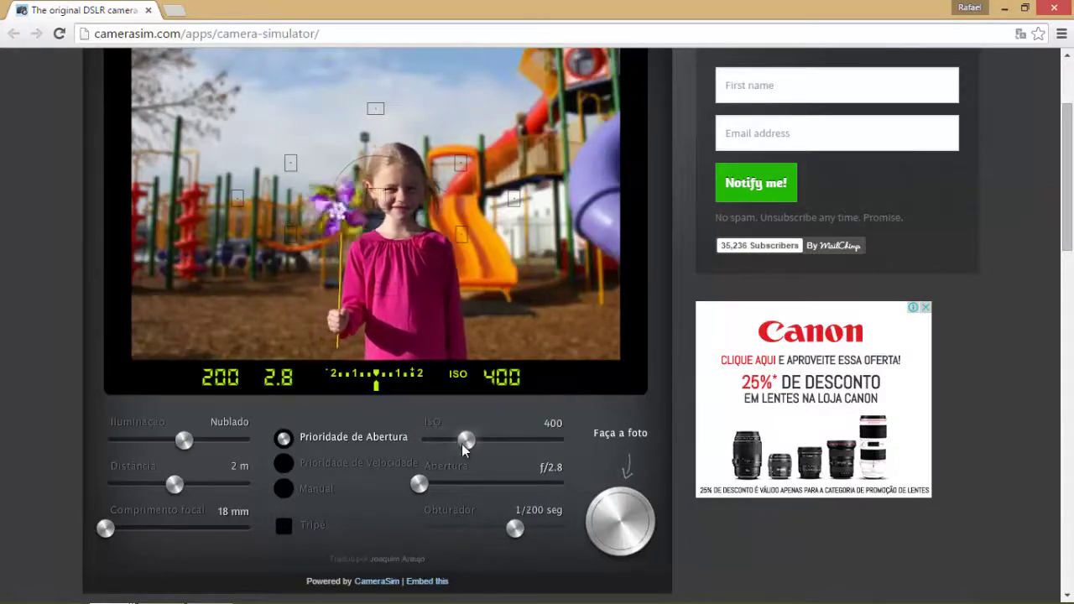
pyautogui.moveTo(461, 444); pyautogui.dragTo(452, 444)
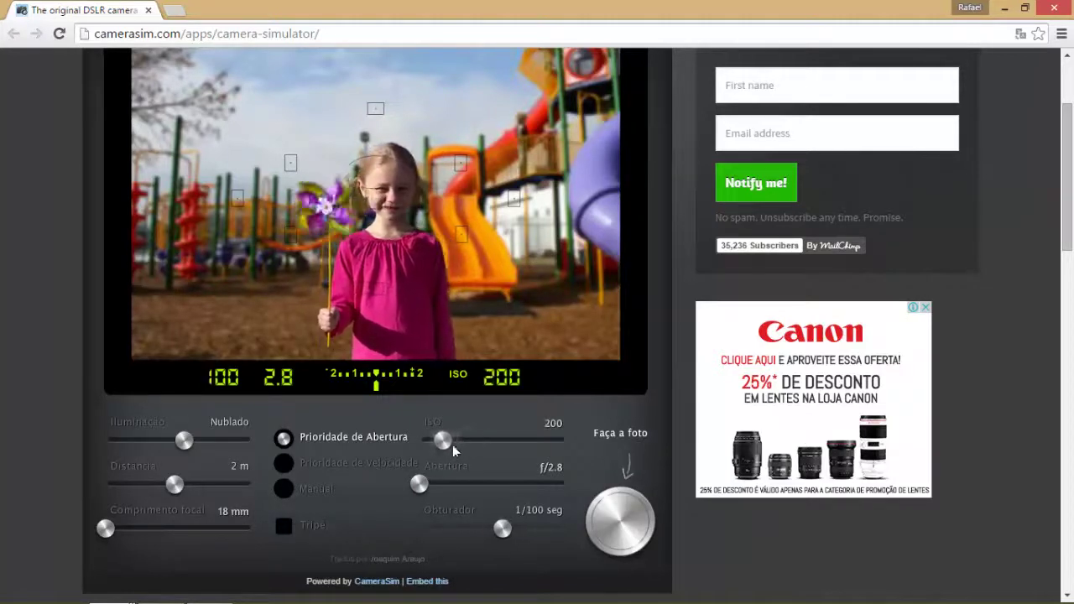
pyautogui.click(461, 449)
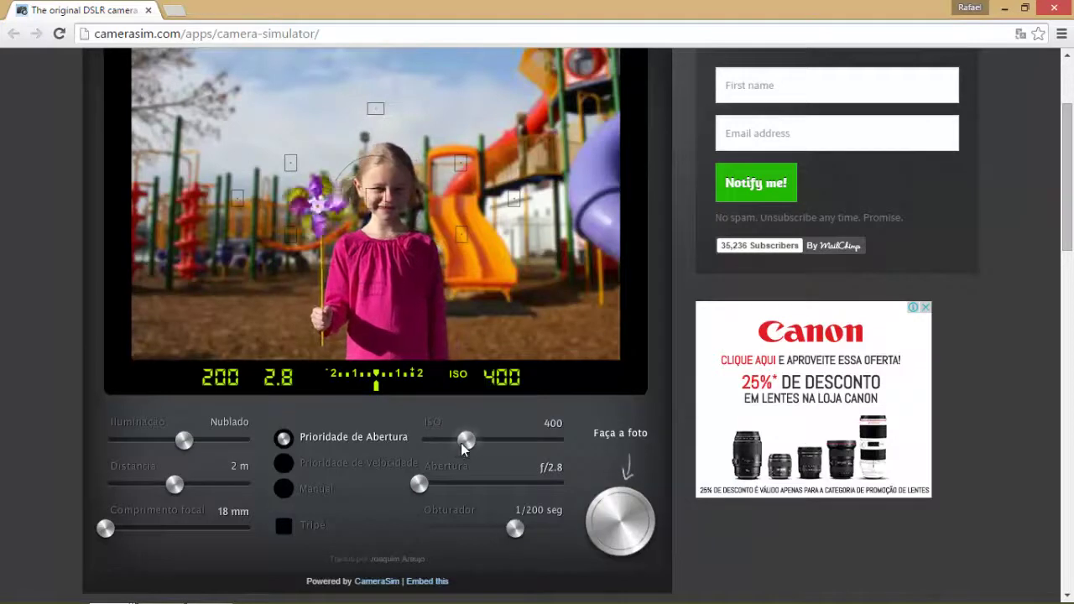
pyautogui.click(482, 446)
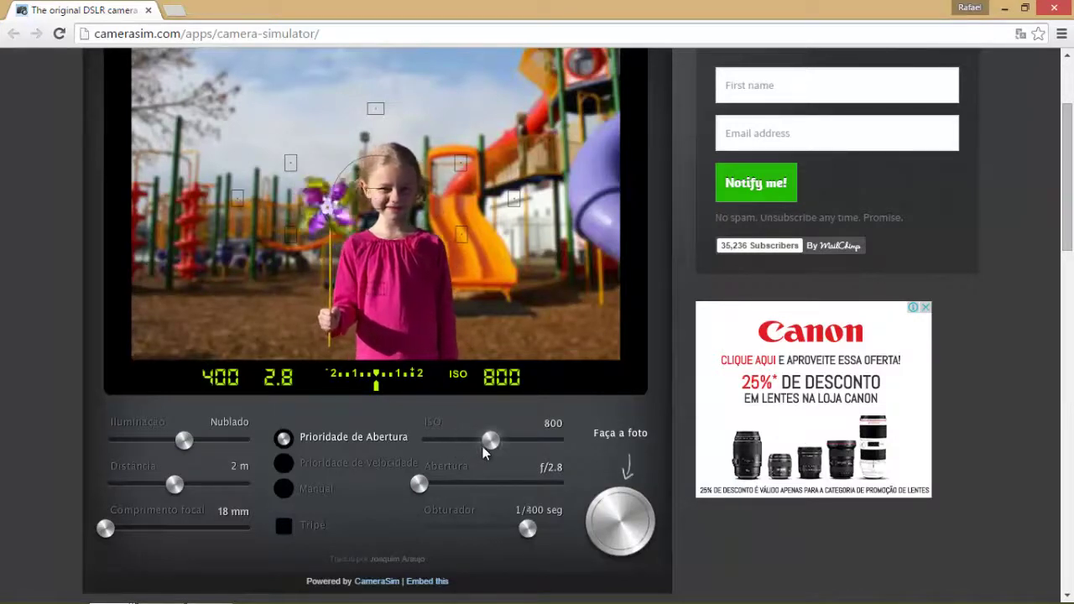
pyautogui.click(509, 453)
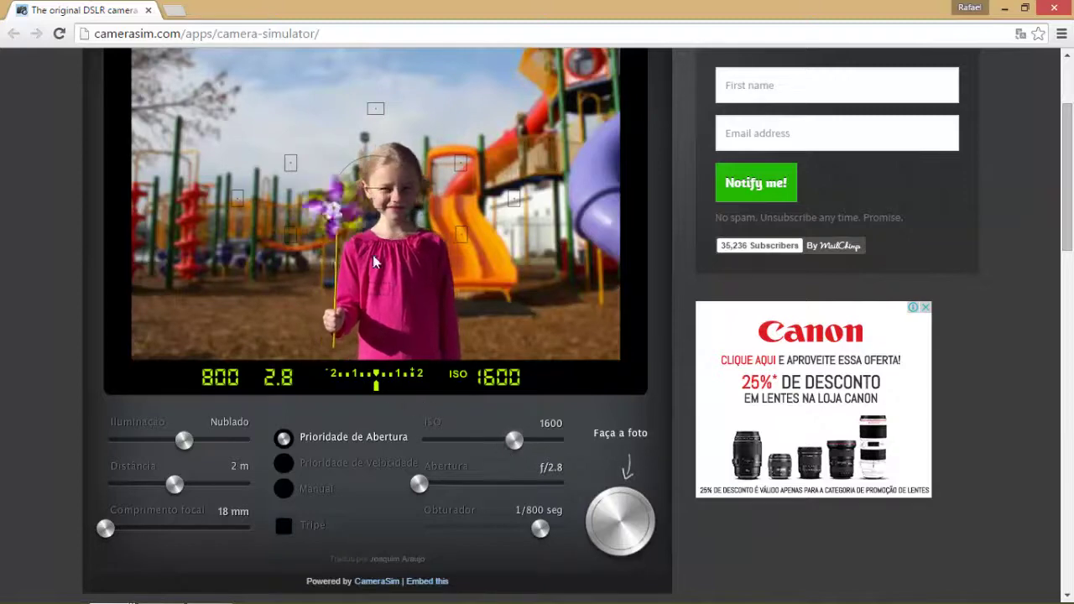
pyautogui.click(623, 529)
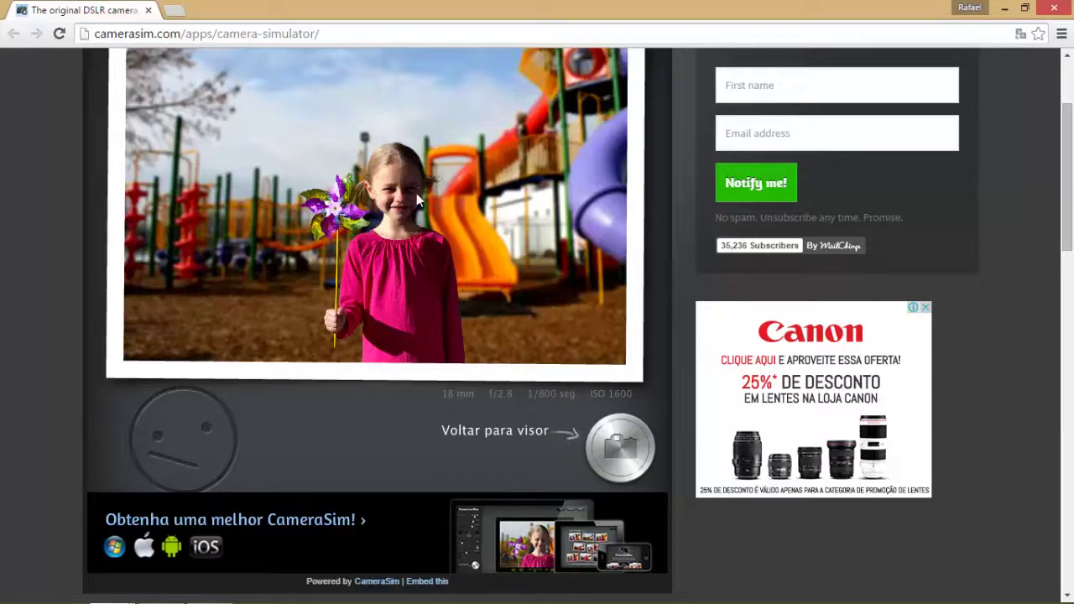
pyautogui.click(625, 457)
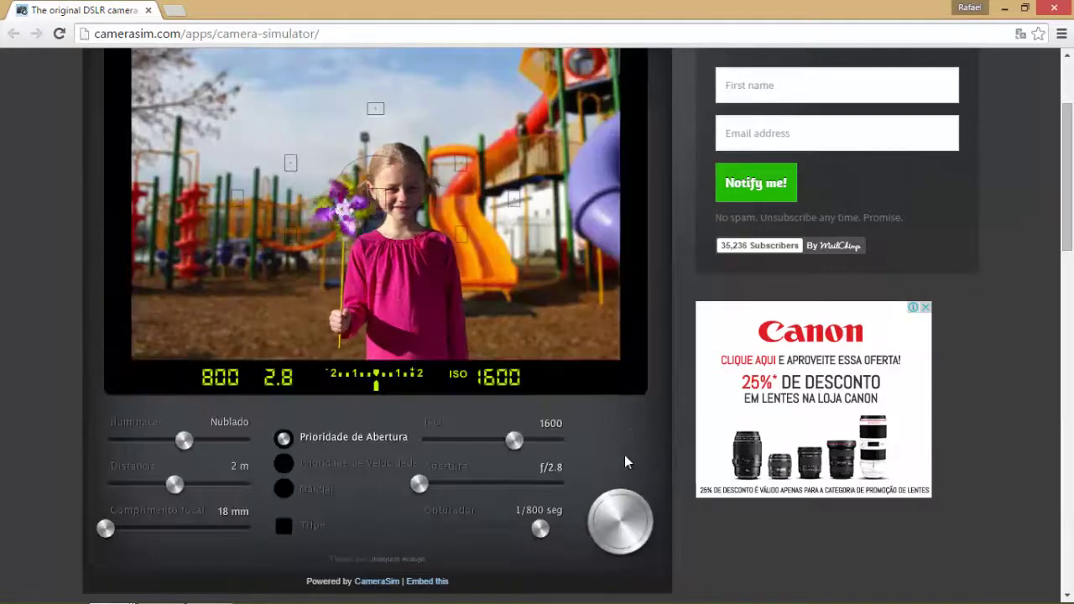
# Step: Zoom to 55 mm on the girl, capture a close-up, and return to the live viewfinder
pyautogui.moveTo(111, 530); pyautogui.dragTo(266, 537)
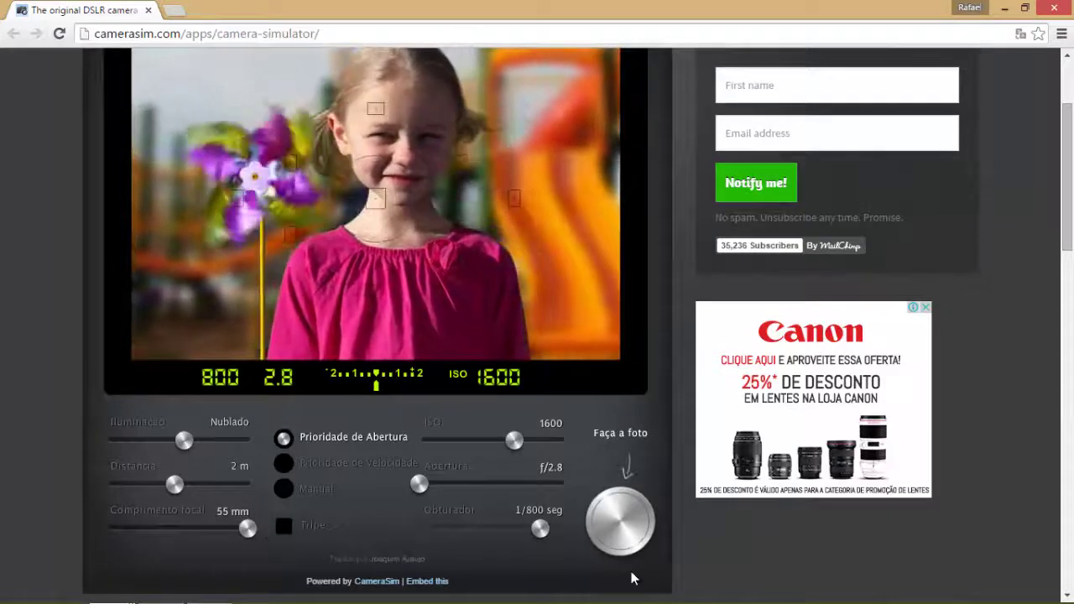
pyautogui.click(623, 523)
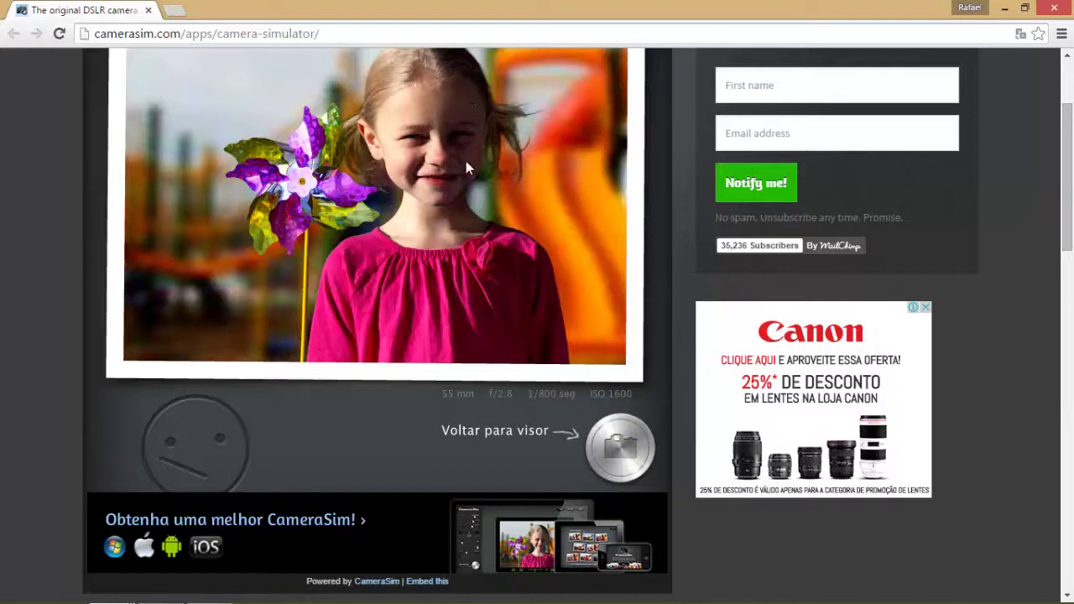
pyautogui.click(621, 449)
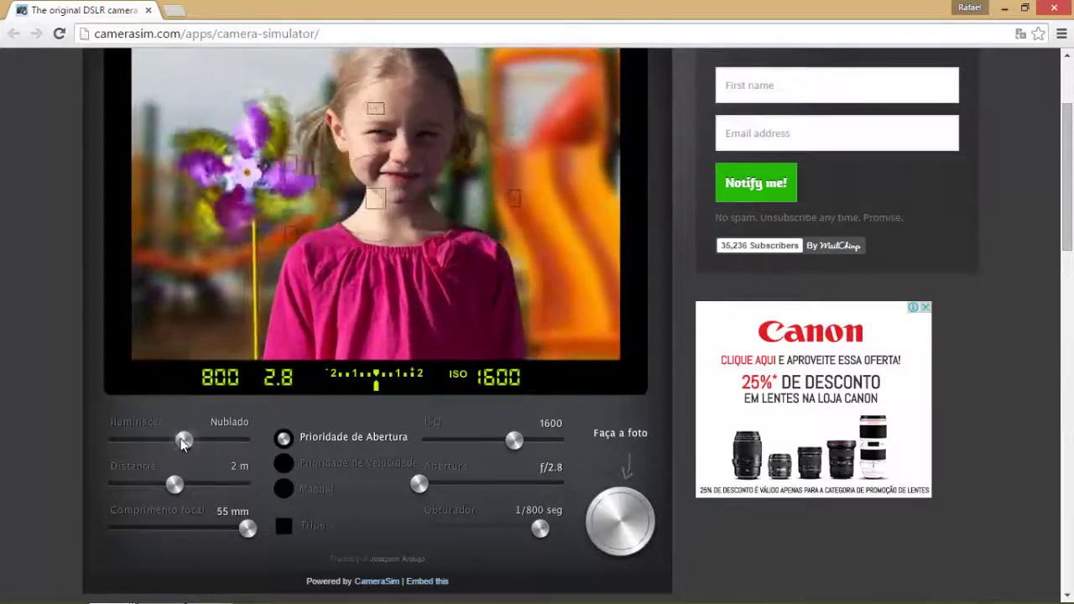
# Step: Brighten the lighting to Sol predominante and readjust the focal length back to 55 mm
pyautogui.moveTo(183, 442); pyautogui.dragTo(225, 451)
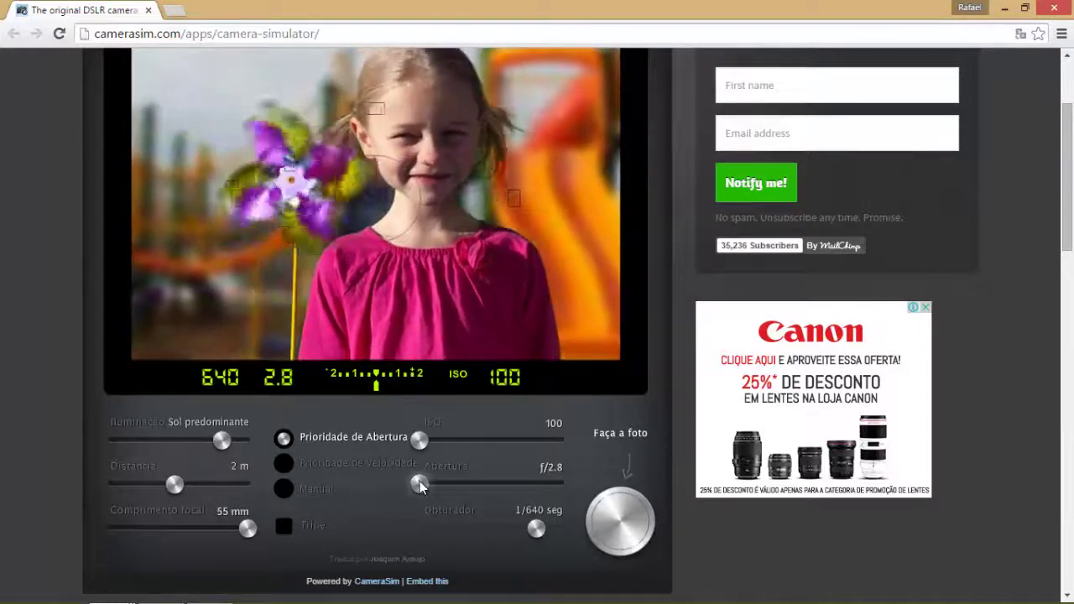
pyautogui.moveTo(248, 537)
pyautogui.mouseDown()
pyautogui.moveTo(96, 557)
pyautogui.moveTo(344, 530)
pyautogui.mouseUp()
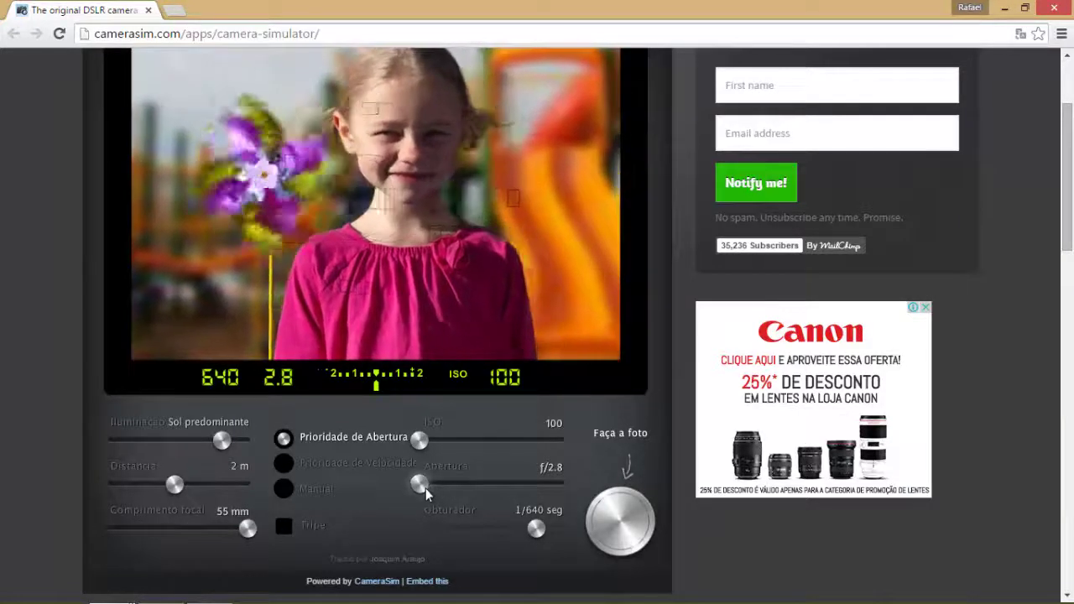
# Step: Stop the aperture down to f/5.6, so the automatic shutter slows to 1/160 s at ISO 100
pyautogui.moveTo(425, 489)
pyautogui.mouseDown()
pyautogui.moveTo(453, 491)
pyautogui.moveTo(440, 497)
pyautogui.mouseUp()
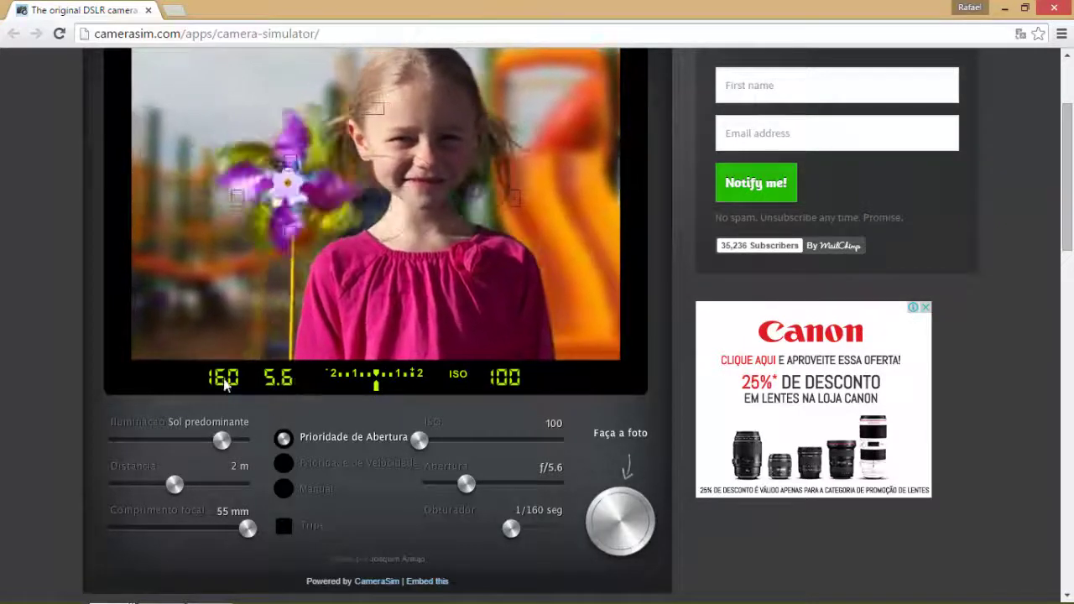
# Step: Shoot at f/5.6 and ISO 100, raise ISO through 200 to 400 for 1/640 s, then shoot again
pyautogui.click(610, 520)
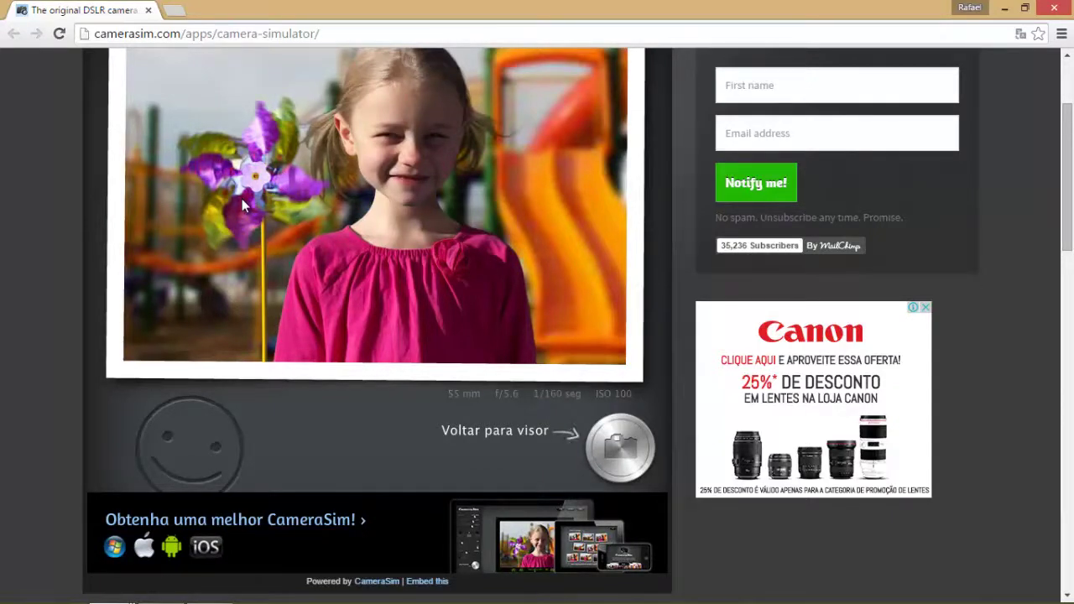
pyautogui.click(627, 449)
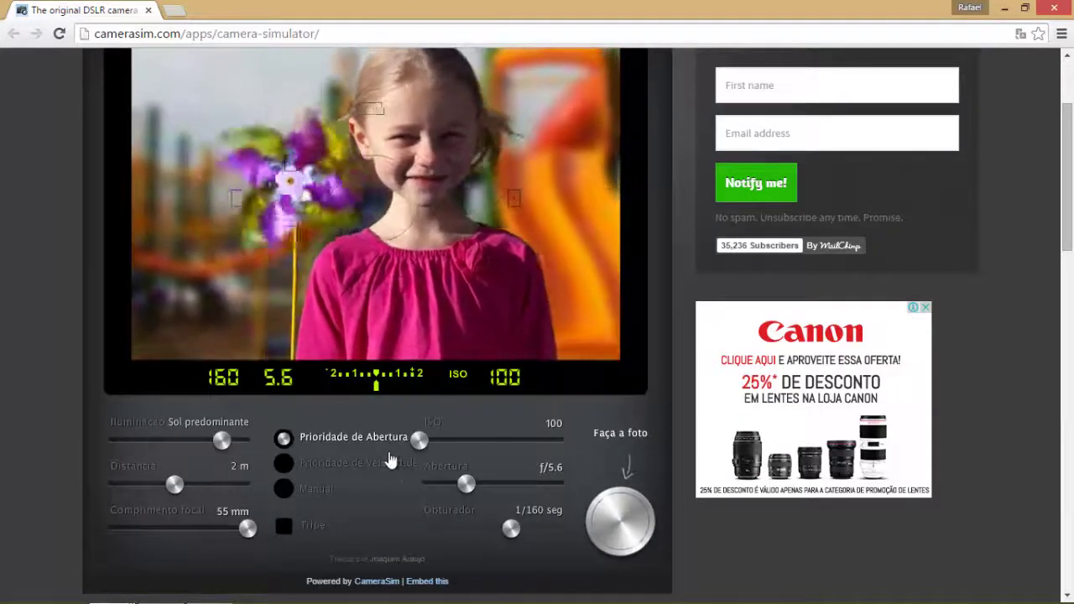
pyautogui.click(440, 445)
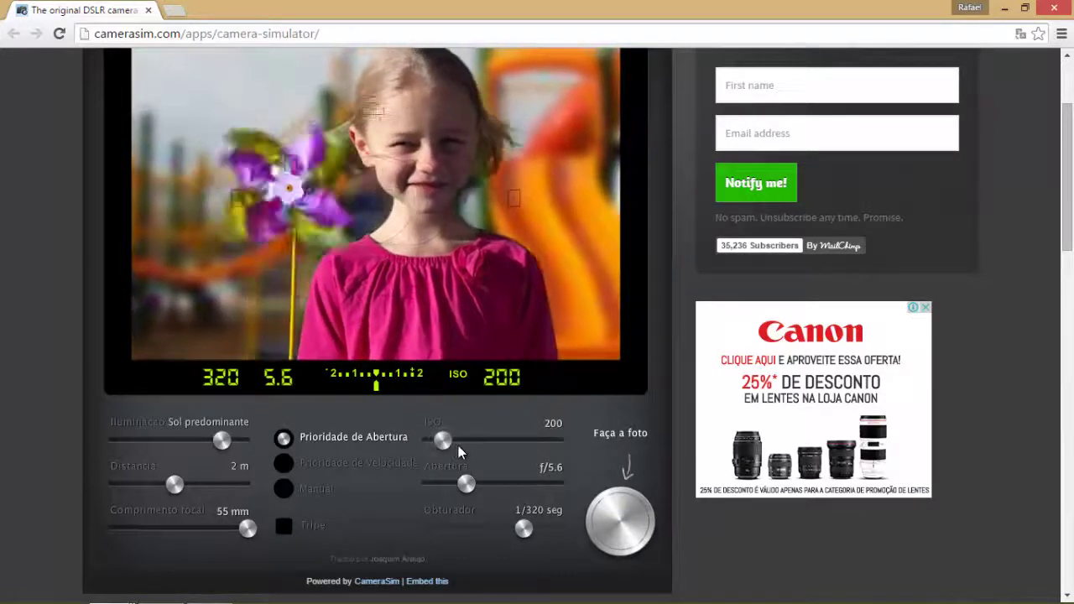
pyautogui.click(458, 450)
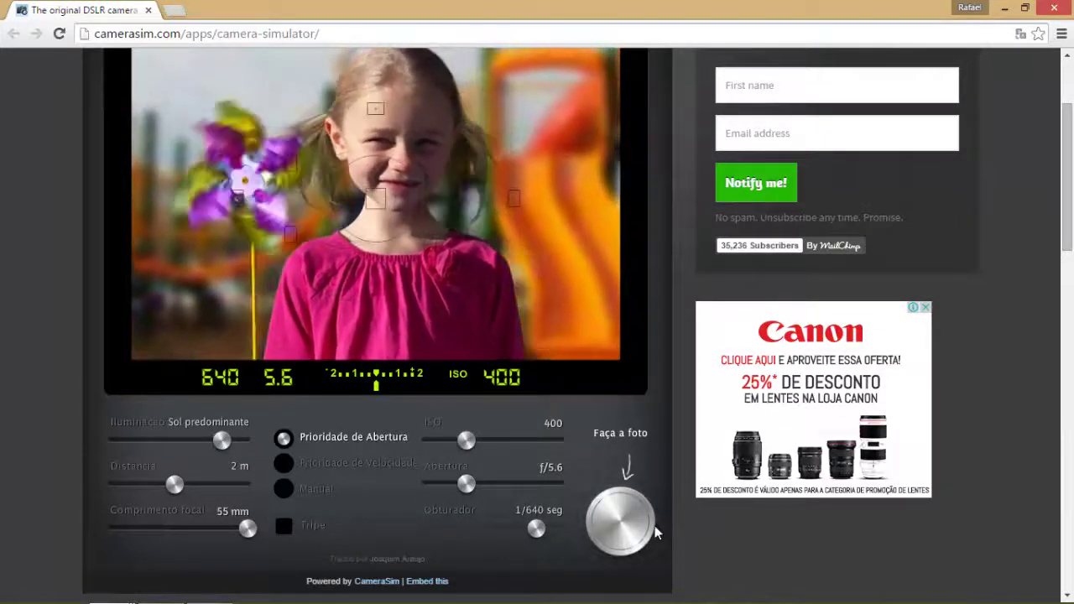
pyautogui.click(622, 516)
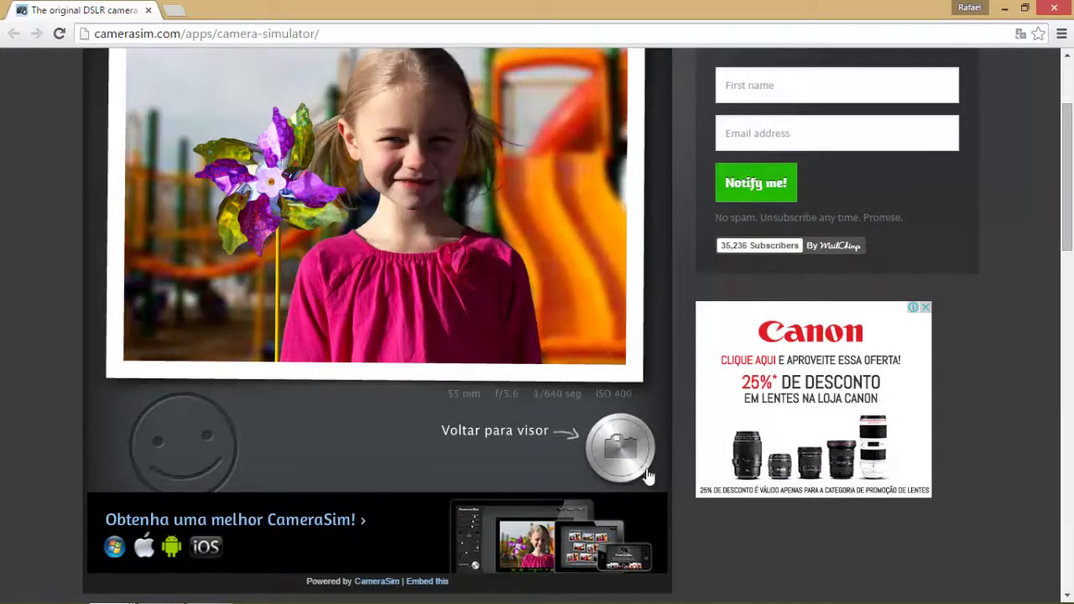
pyautogui.click(621, 450)
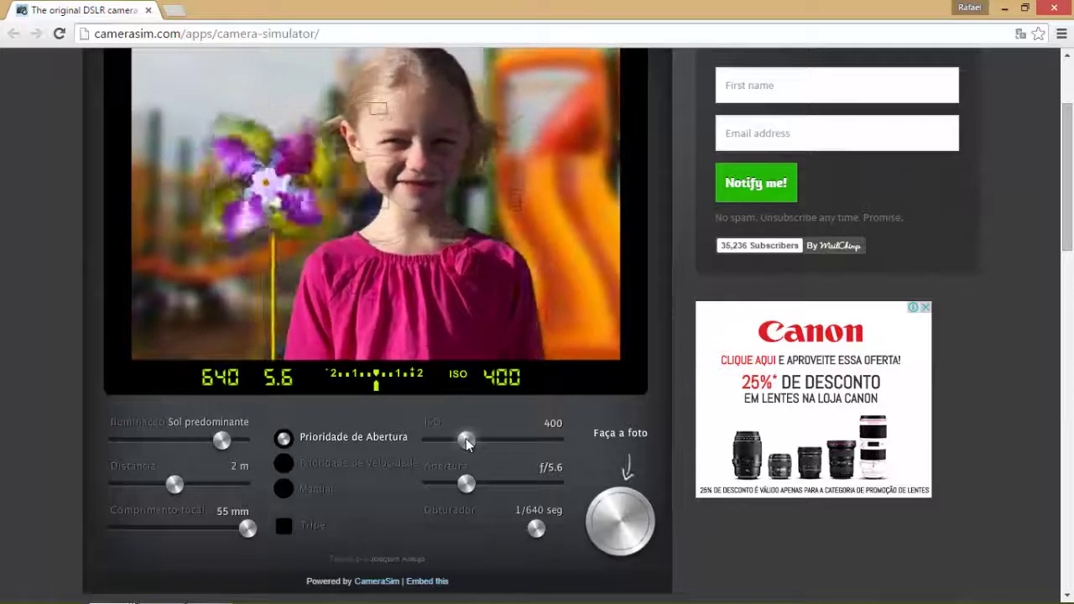
# Step: Shoot a photo at ISO 6400 and 1/4000 s, then return ISO to 100 (1/160 s)
pyautogui.moveTo(464, 438); pyautogui.dragTo(569, 454)
pyautogui.click(619, 513)
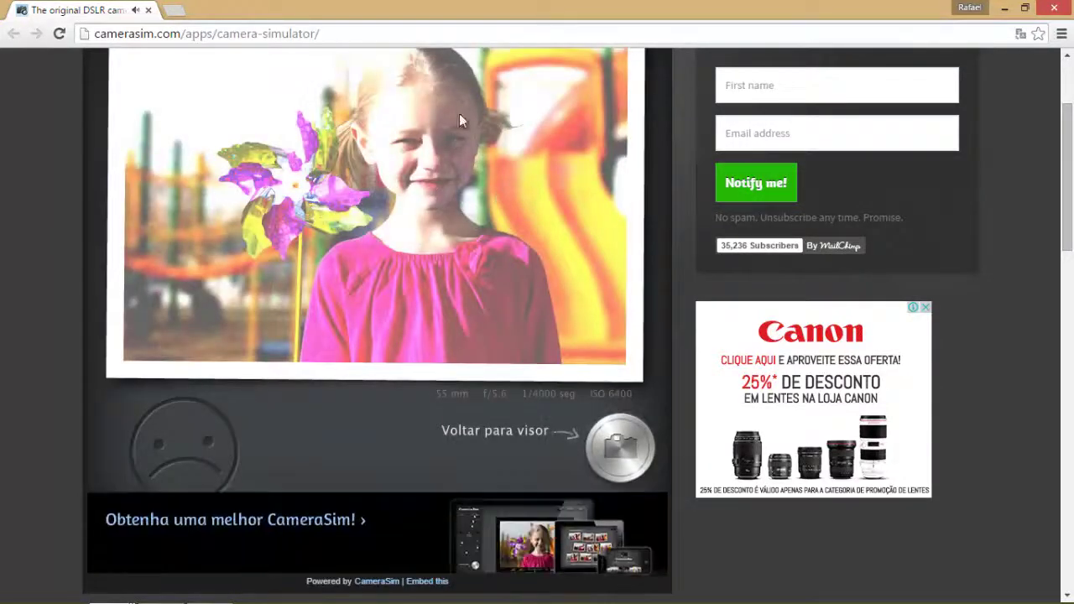
pyautogui.click(622, 448)
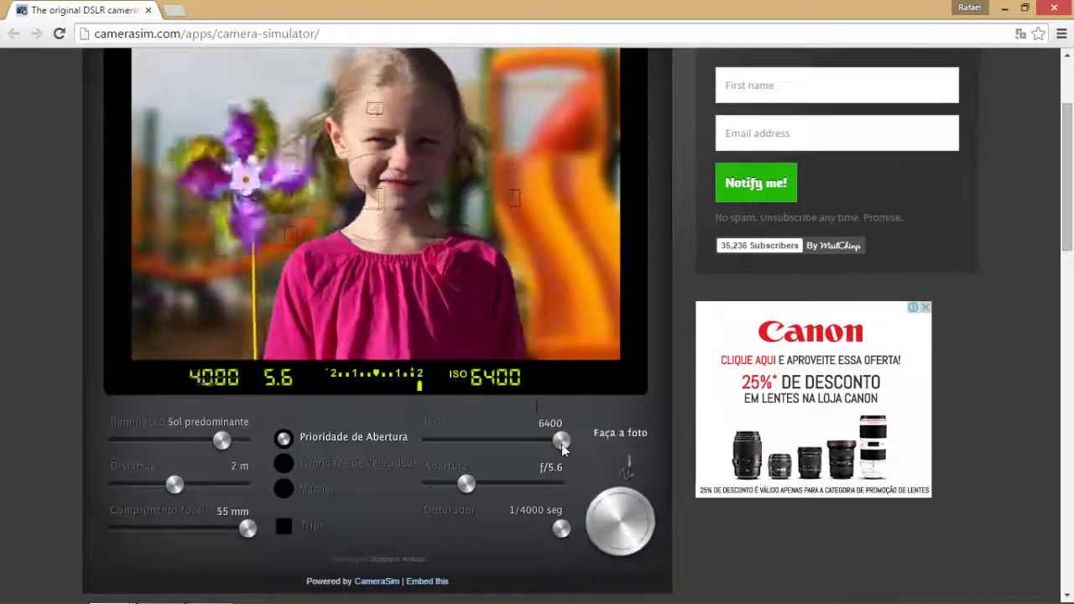
pyautogui.moveTo(561, 444); pyautogui.dragTo(419, 445)
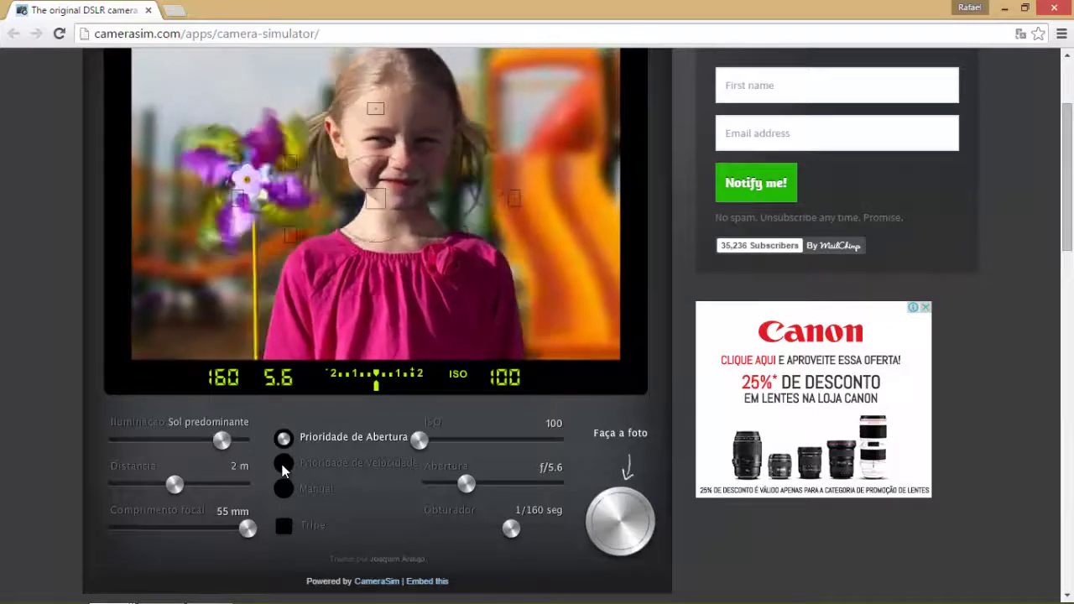
# Step: Switch to shutter priority, shoot a test at 1/160 s, then set the shutter to 1/400 s (f/3.5)
pyautogui.click(282, 470)
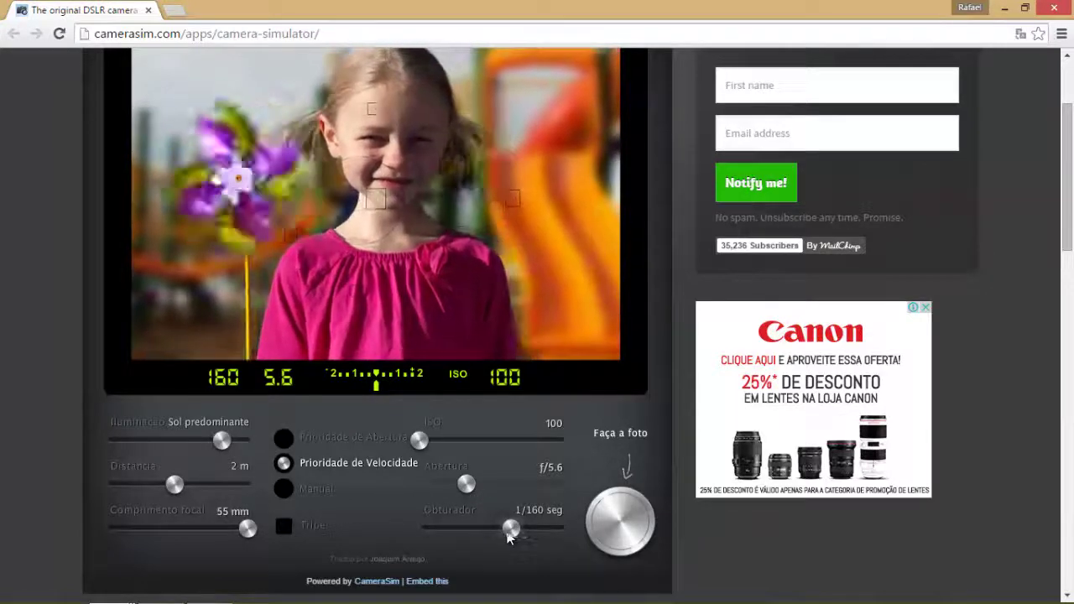
pyautogui.moveTo(511, 528)
pyautogui.mouseDown()
pyautogui.moveTo(501, 546)
pyautogui.moveTo(512, 541)
pyautogui.moveTo(492, 542)
pyautogui.moveTo(528, 539)
pyautogui.moveTo(495, 541)
pyautogui.moveTo(510, 535)
pyautogui.mouseUp()
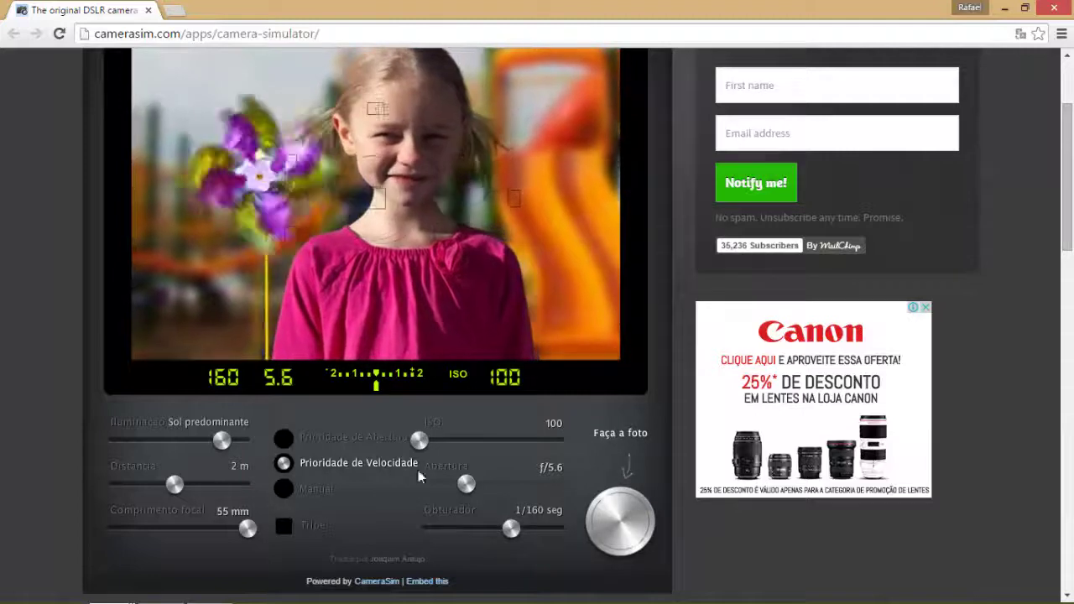
pyautogui.click(621, 526)
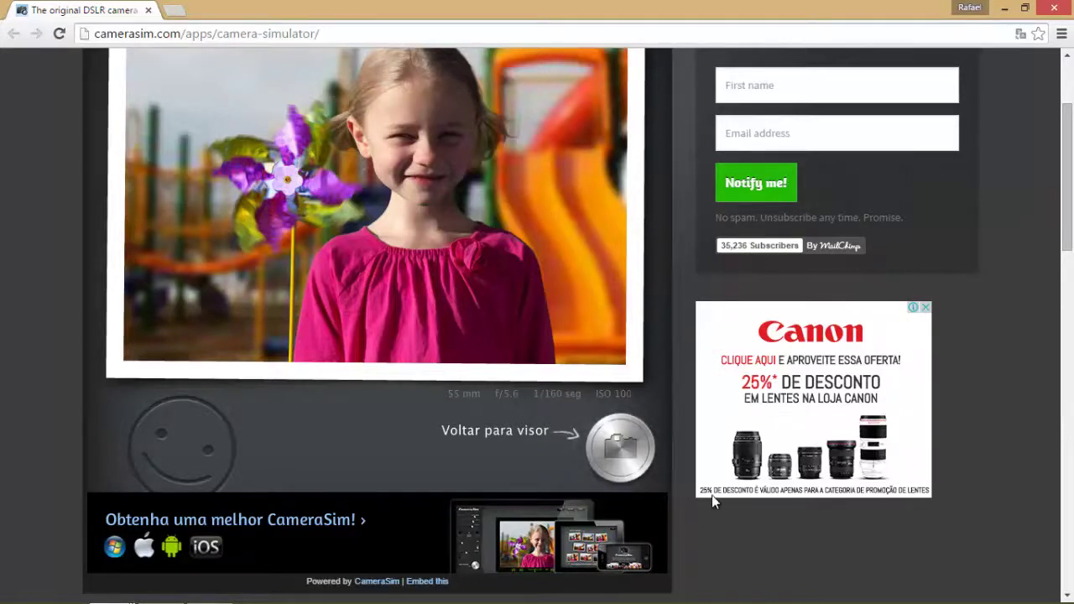
pyautogui.click(625, 449)
pyautogui.moveTo(511, 528); pyautogui.dragTo(532, 533)
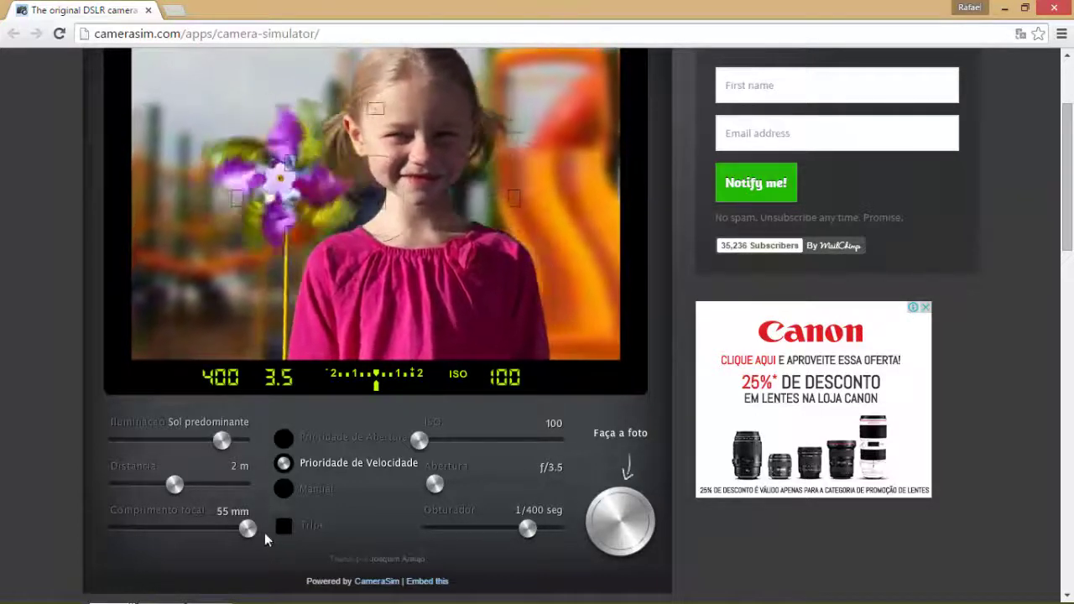
# Step: Take a wide-angle photo of the playground at 18 mm focal length
pyautogui.moveTo(241, 530); pyautogui.dragTo(105, 536)
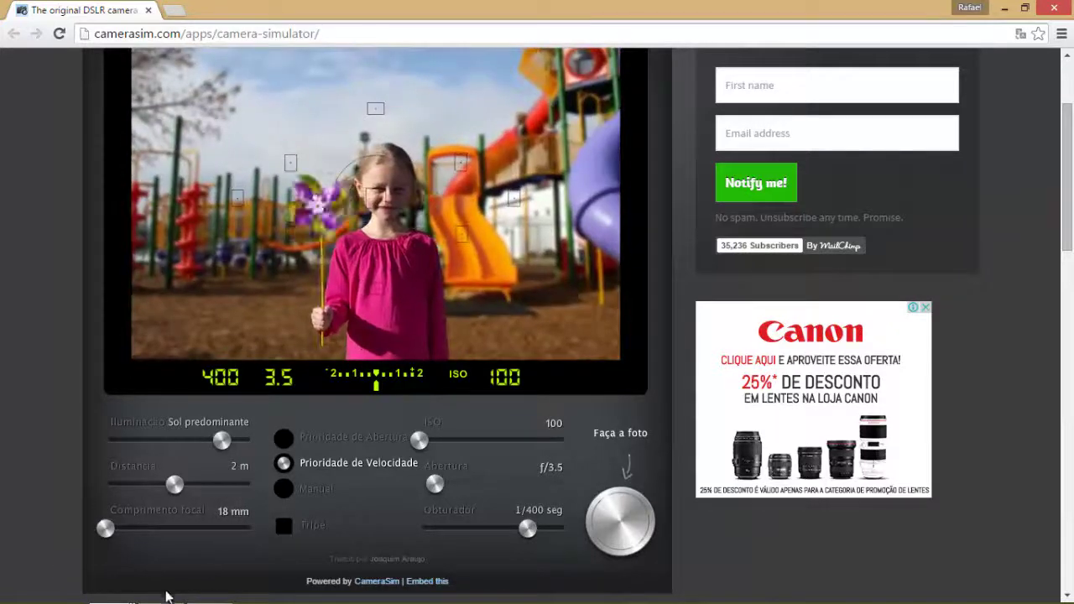
pyautogui.click(617, 524)
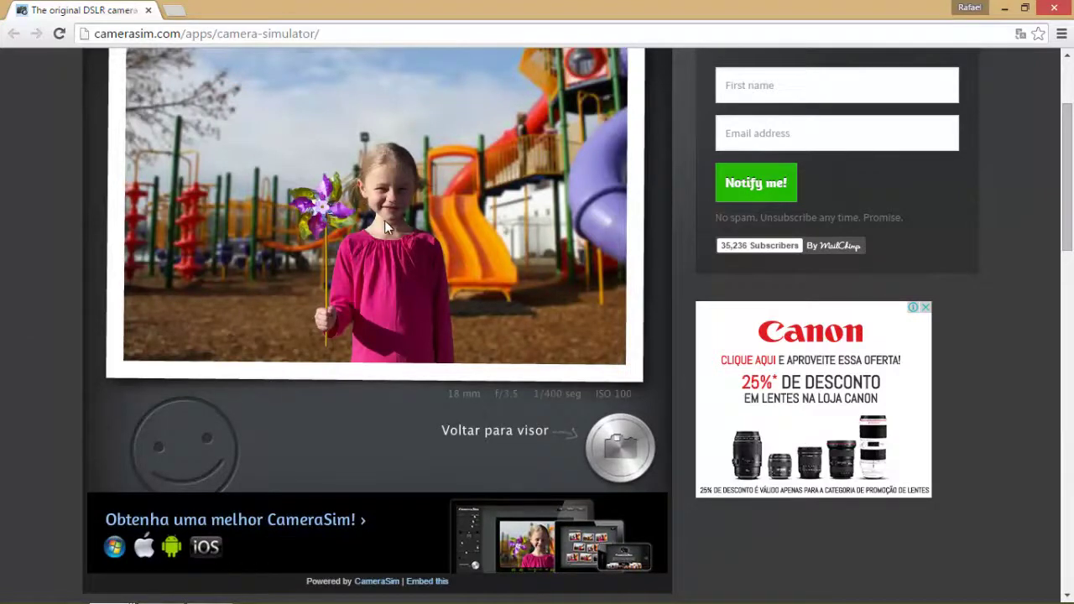
pyautogui.click(624, 453)
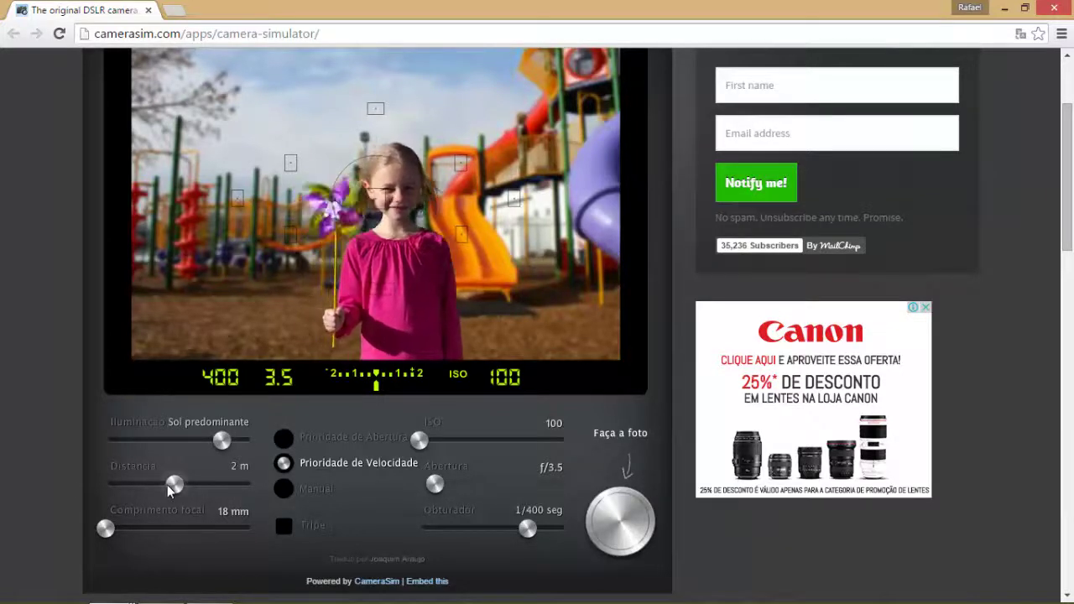
# Step: Bring the subject to 1 m and take another 18 mm photo
pyautogui.moveTo(173, 485); pyautogui.dragTo(222, 484)
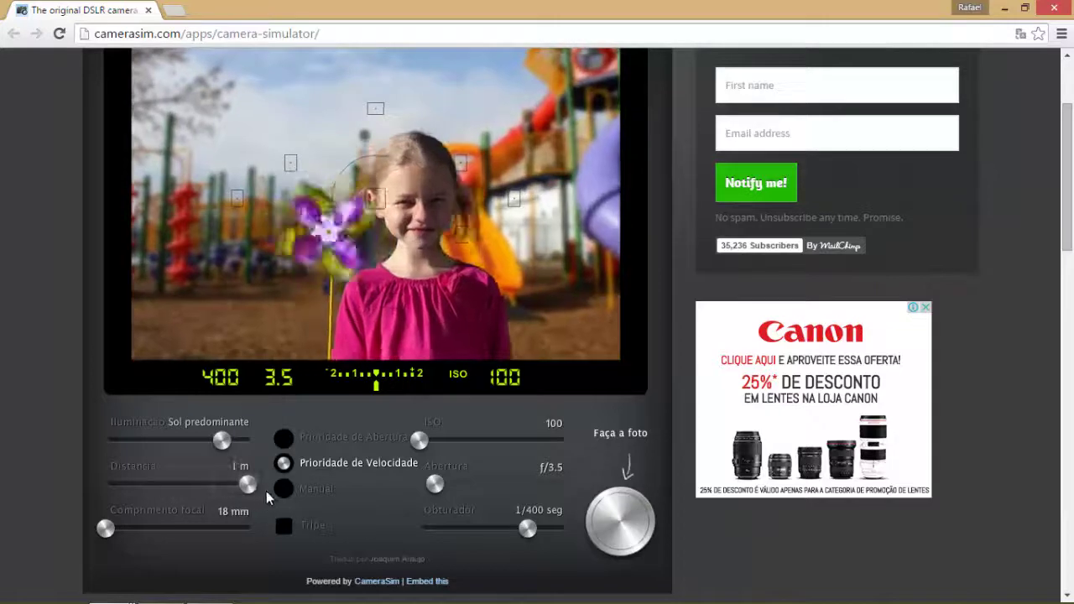
pyautogui.click(621, 526)
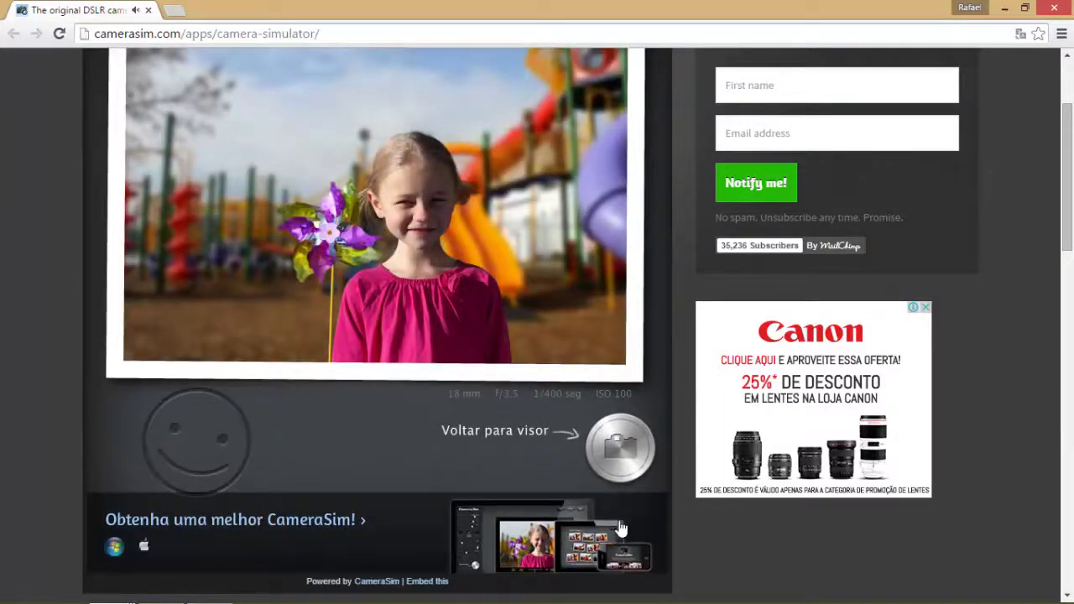
pyautogui.click(615, 454)
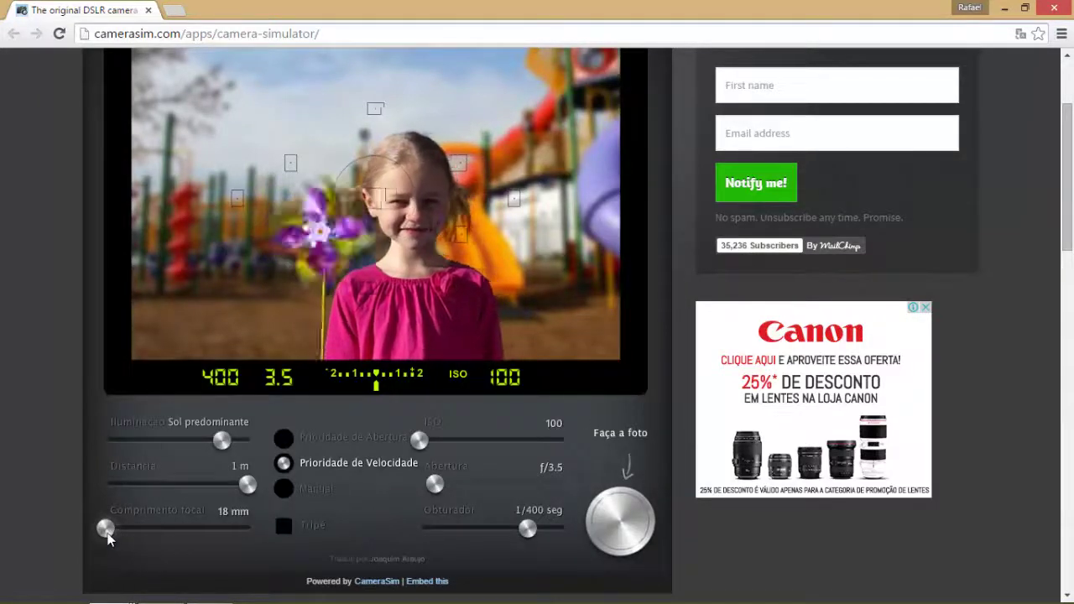
# Step: Zoom the focal length back in to 55 mm for a close-up framing
pyautogui.moveTo(106, 529); pyautogui.dragTo(248, 529)
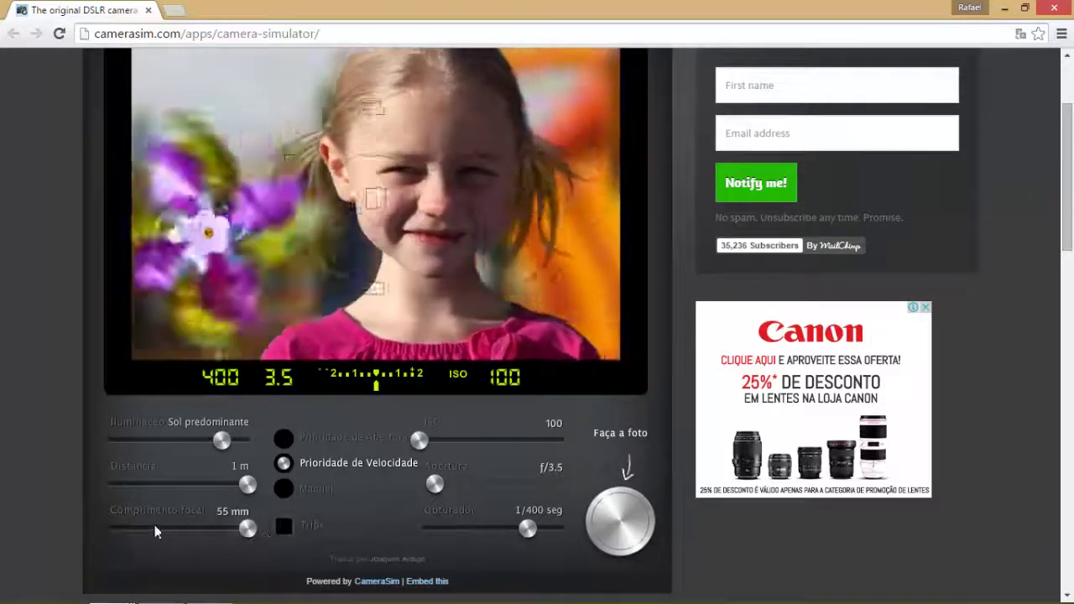
pyautogui.moveTo(154, 531); pyautogui.dragTo(98, 536)
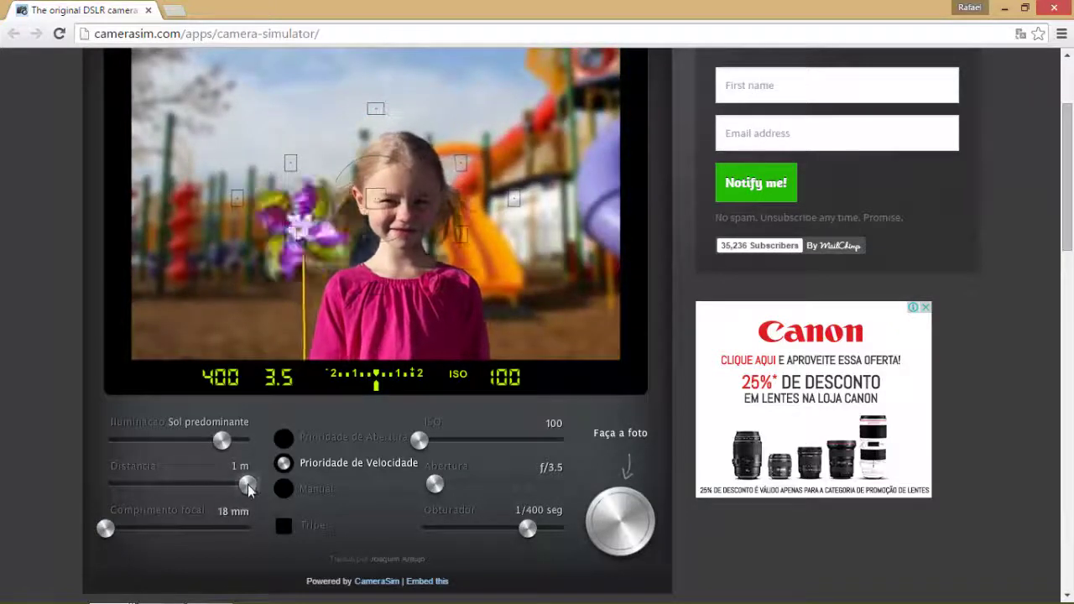
pyautogui.moveTo(249, 490); pyautogui.dragTo(243, 485)
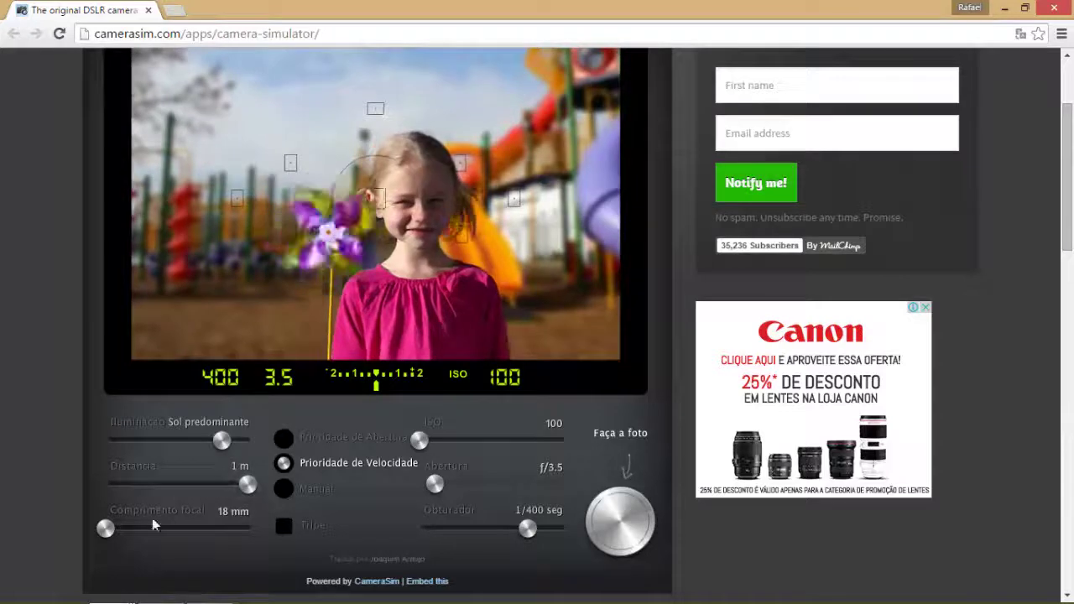
pyautogui.moveTo(109, 528); pyautogui.dragTo(247, 528)
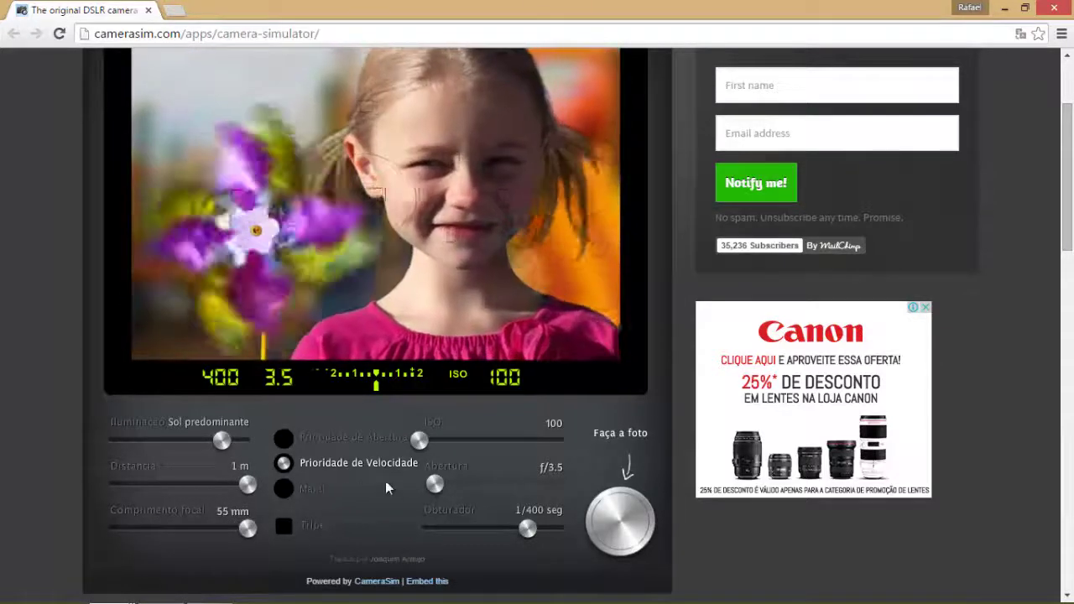
# Step: Switch to aperture priority and take a photo at f/5.6
pyautogui.click(283, 438)
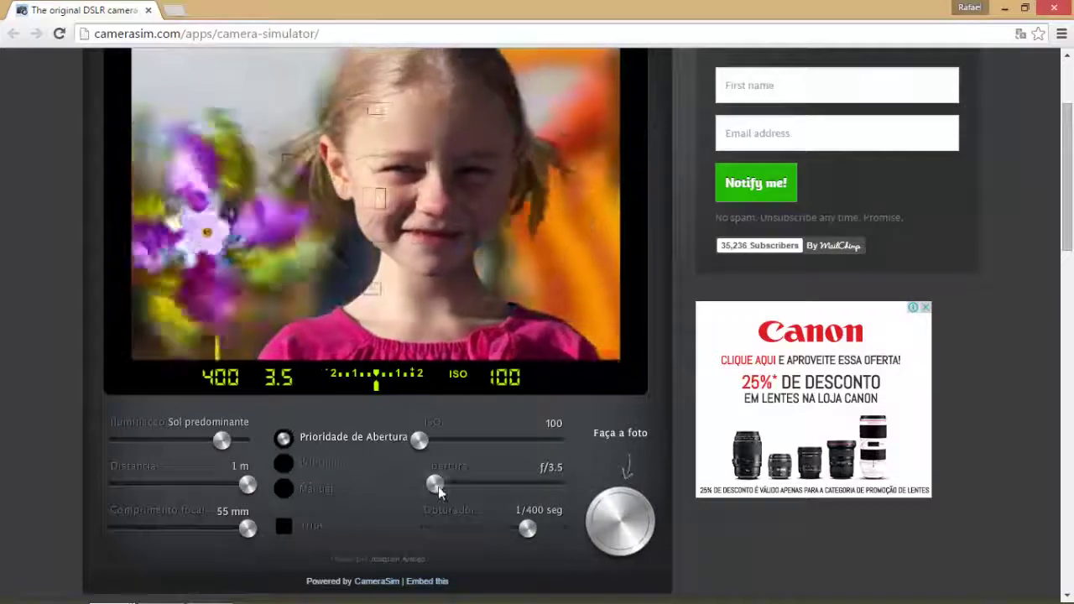
pyautogui.moveTo(438, 485); pyautogui.dragTo(469, 491)
pyautogui.click(618, 530)
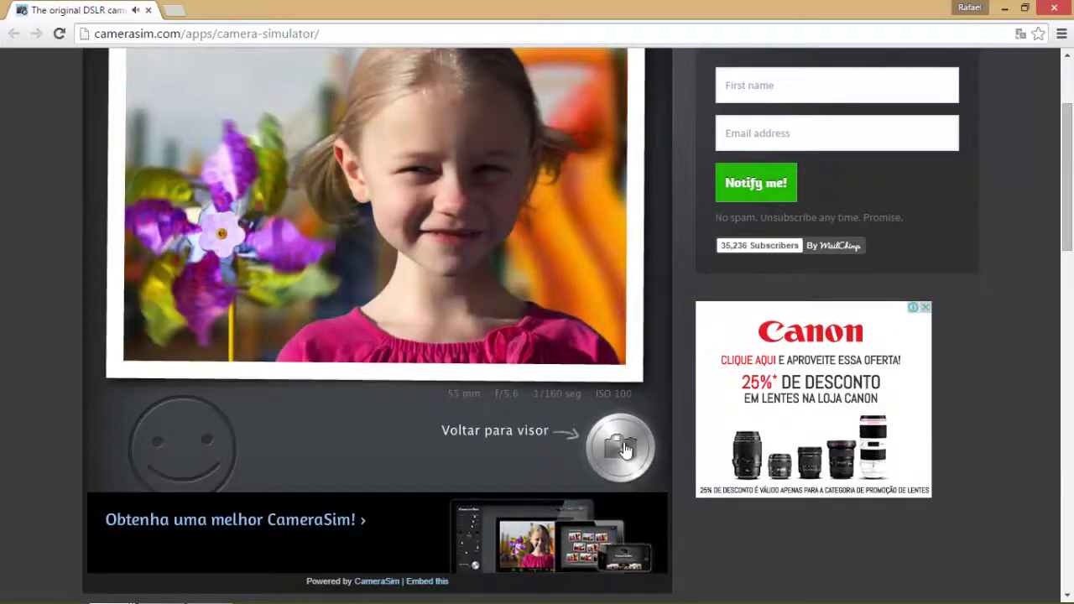
pyautogui.click(625, 450)
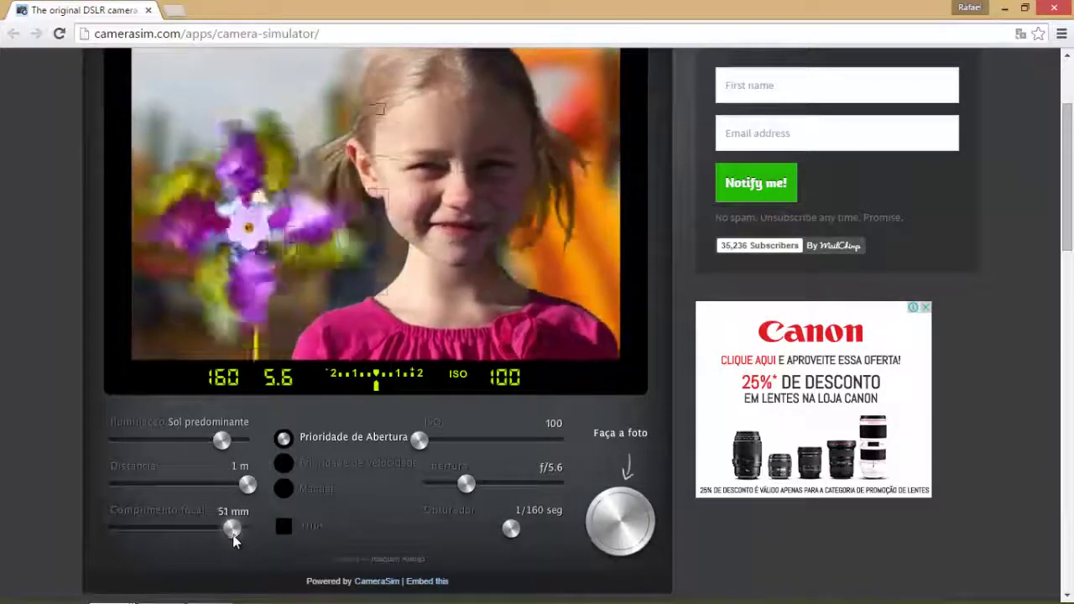
# Step: Shoot a close-up of the girl at 50 mm and f/2.8 (1/640 s)
pyautogui.moveTo(233, 536); pyautogui.dragTo(231, 536)
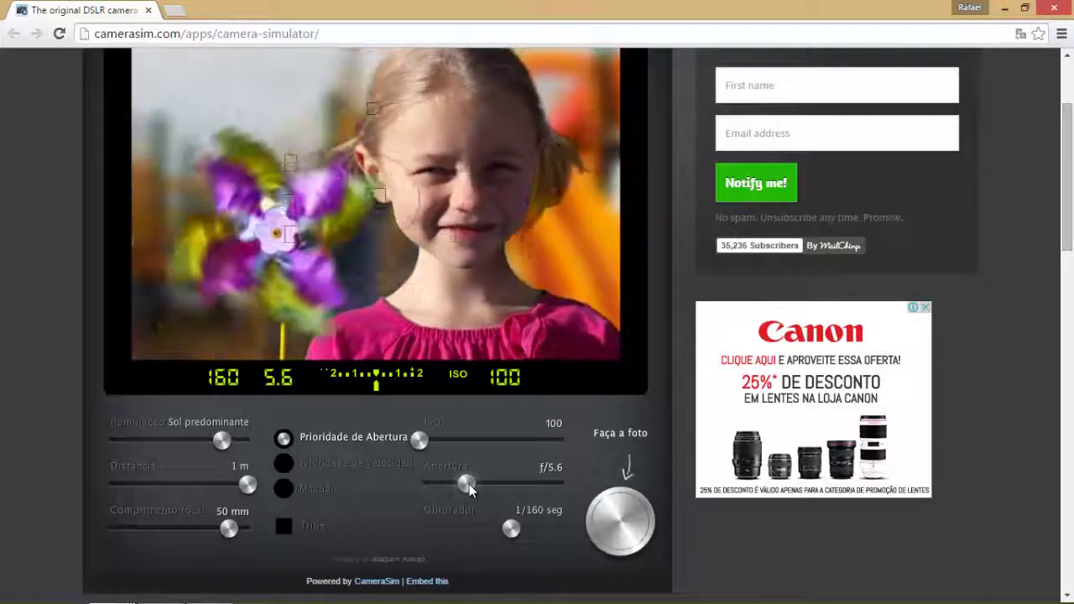
pyautogui.moveTo(466, 484); pyautogui.dragTo(421, 485)
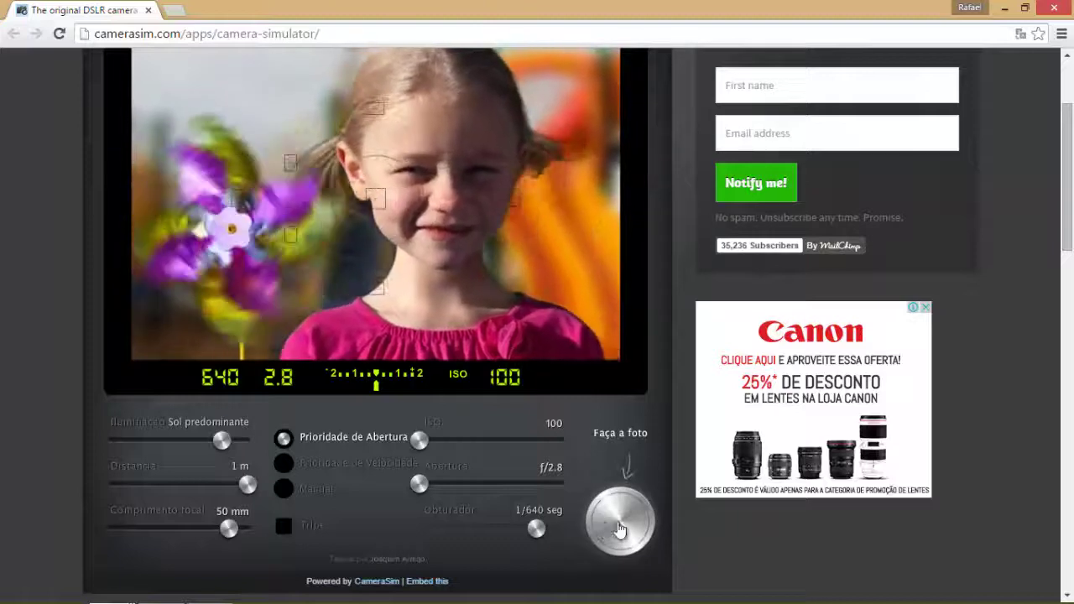
pyautogui.click(619, 527)
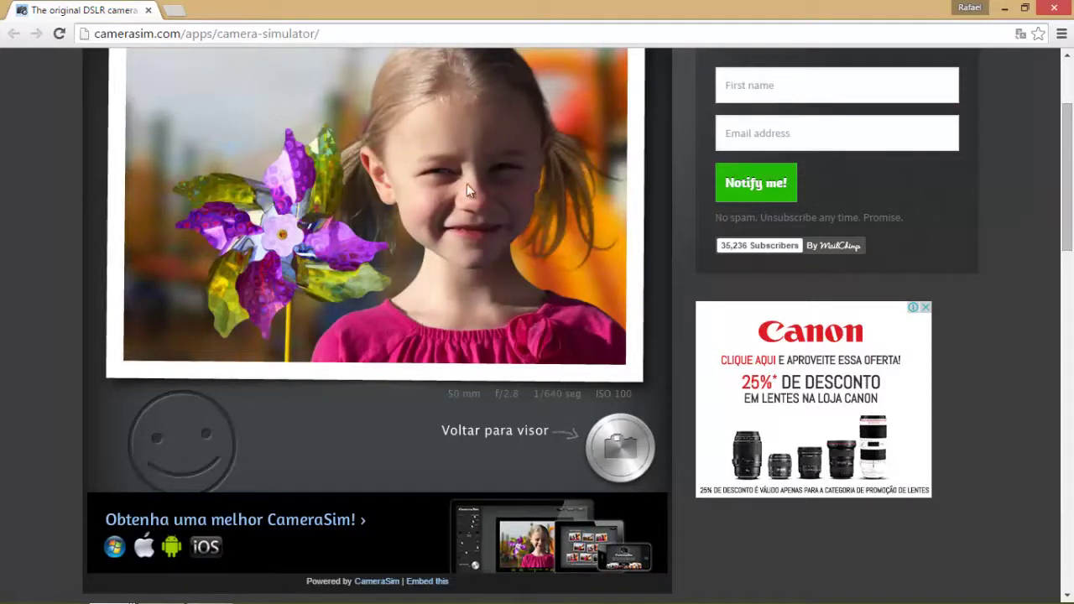
# Step: Move the subject distance to 2 m and take a photo
pyautogui.click(617, 452)
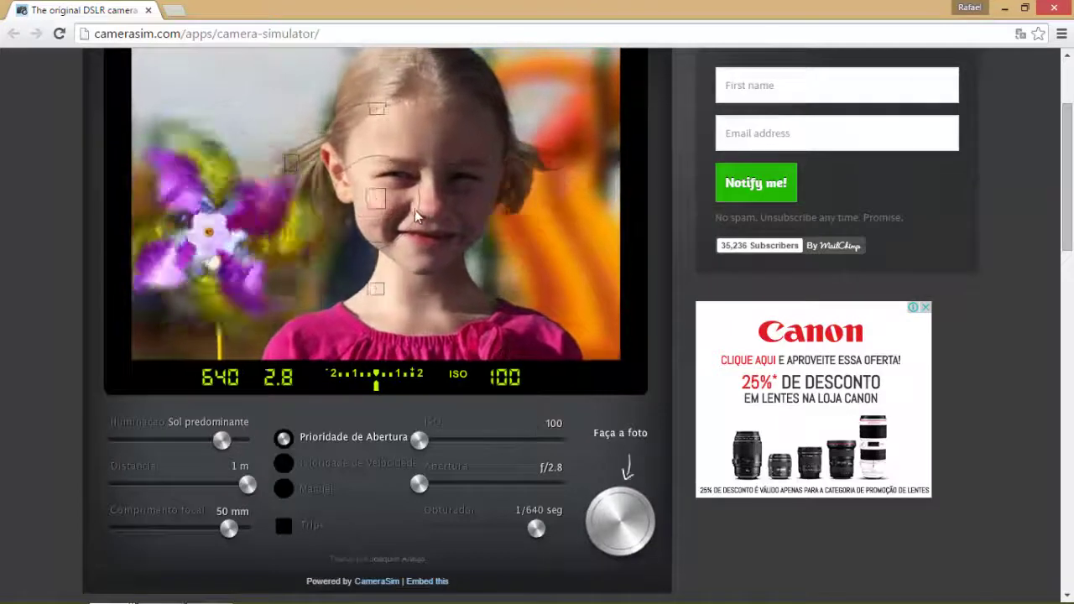
pyautogui.moveTo(247, 485); pyautogui.dragTo(168, 495)
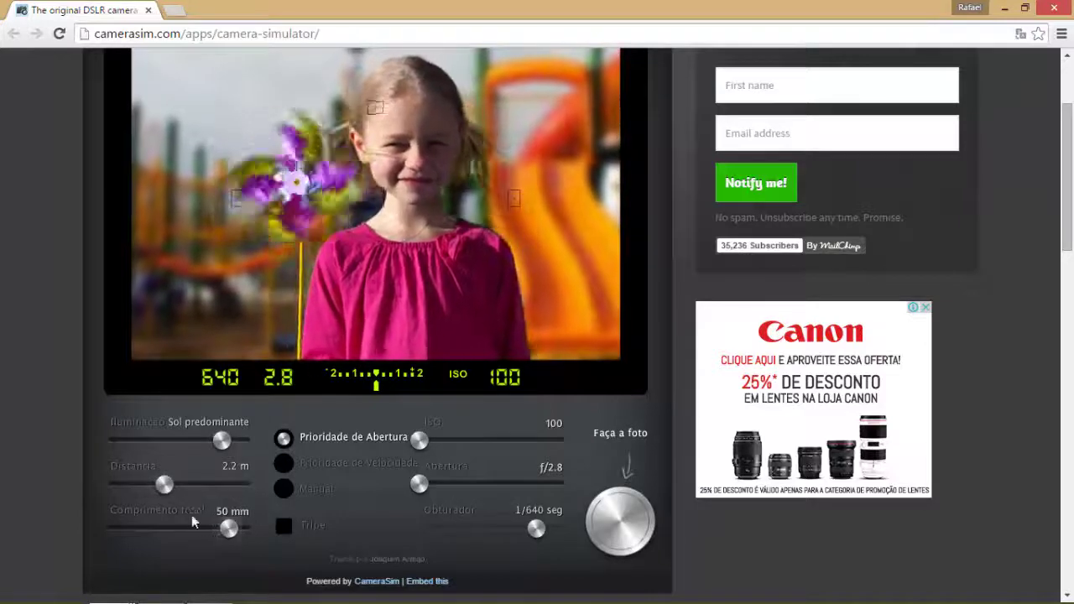
pyautogui.moveTo(165, 488); pyautogui.dragTo(174, 488)
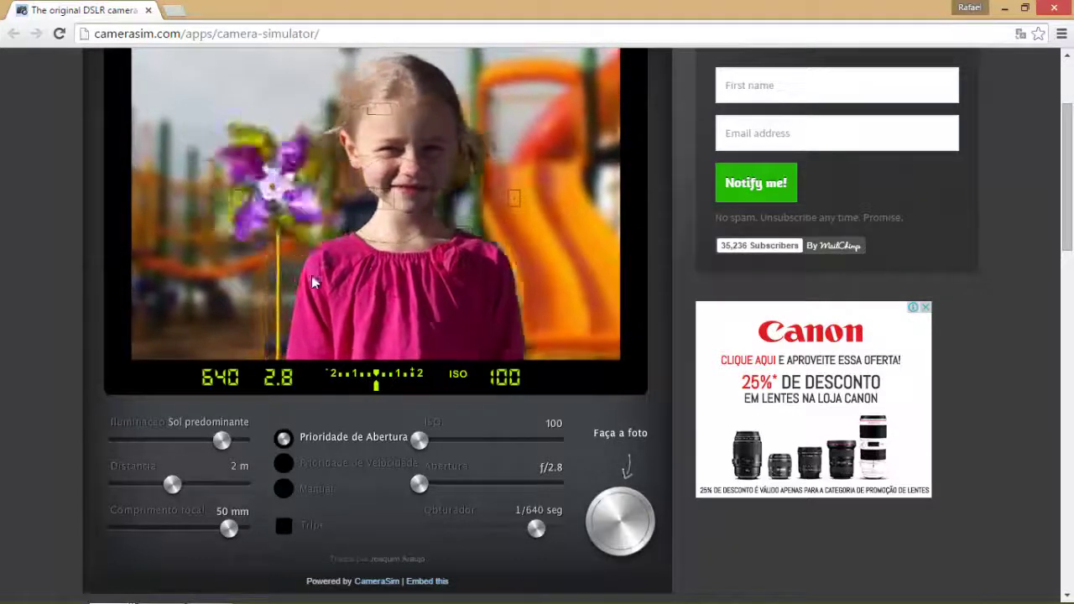
pyautogui.click(624, 520)
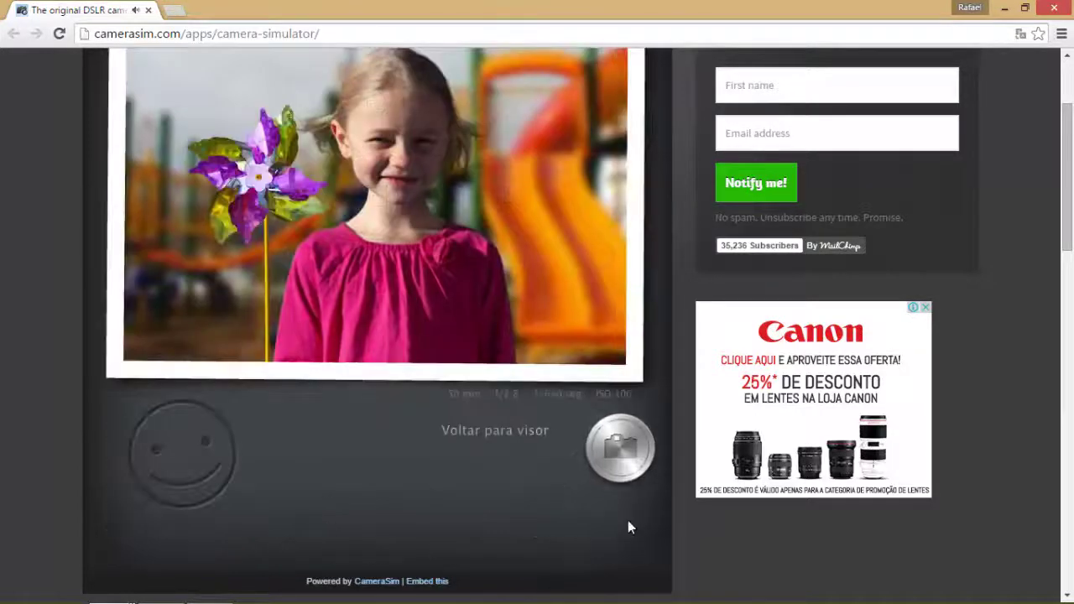
# Step: Set the subject distance to 2.8 m and take another photo
pyautogui.click(626, 451)
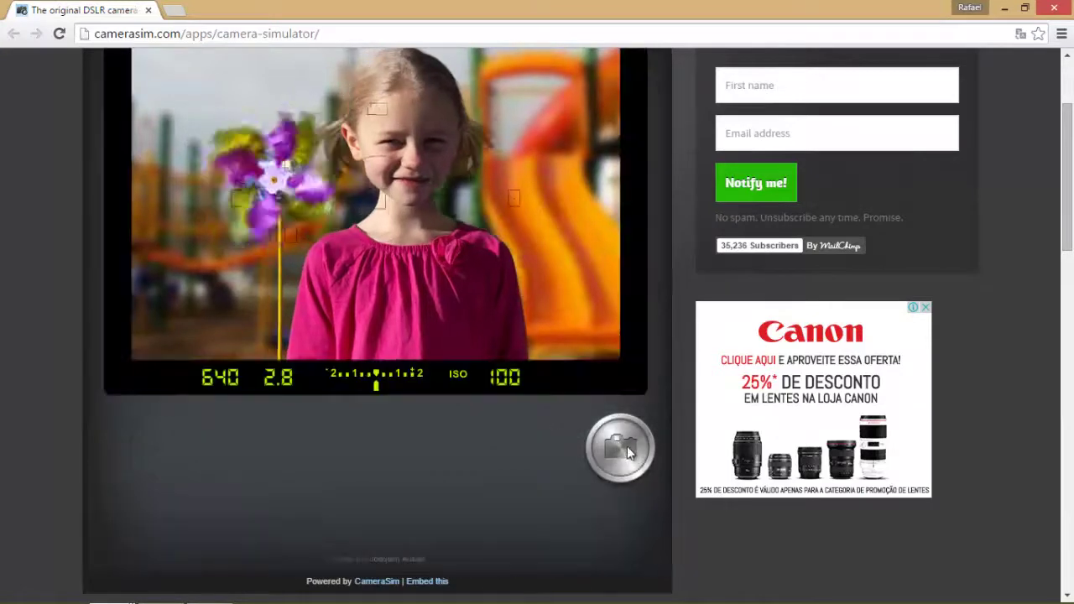
pyautogui.moveTo(167, 488); pyautogui.dragTo(86, 485)
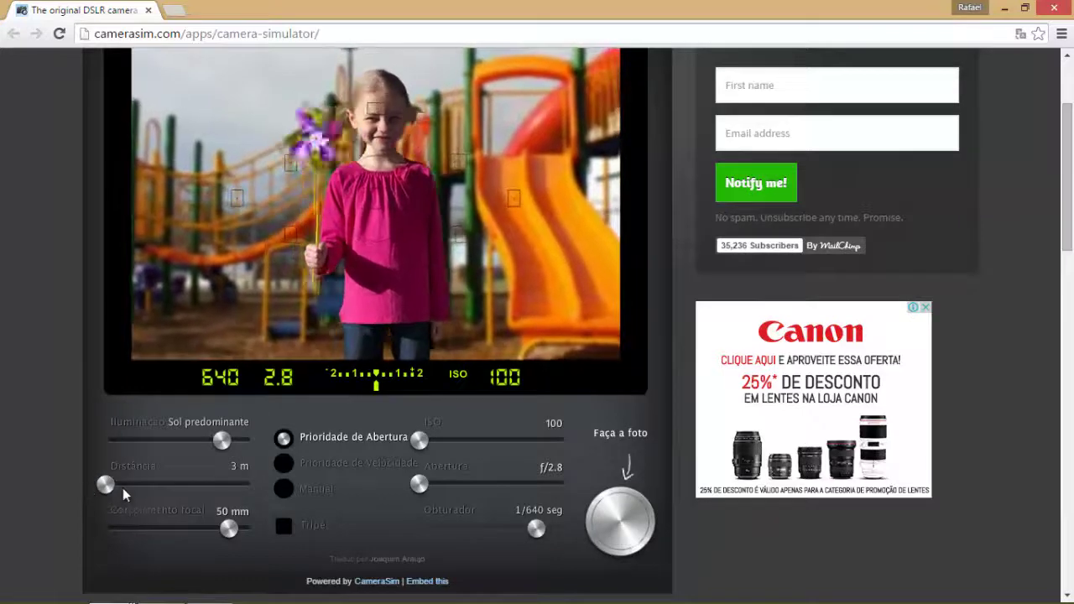
pyautogui.click(123, 486)
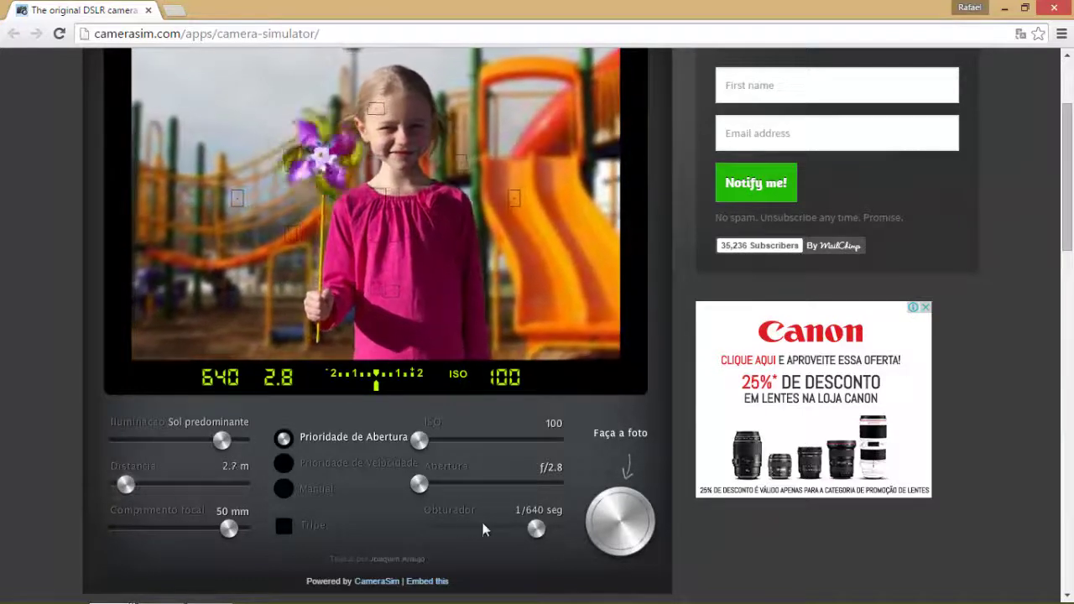
pyautogui.click(118, 486)
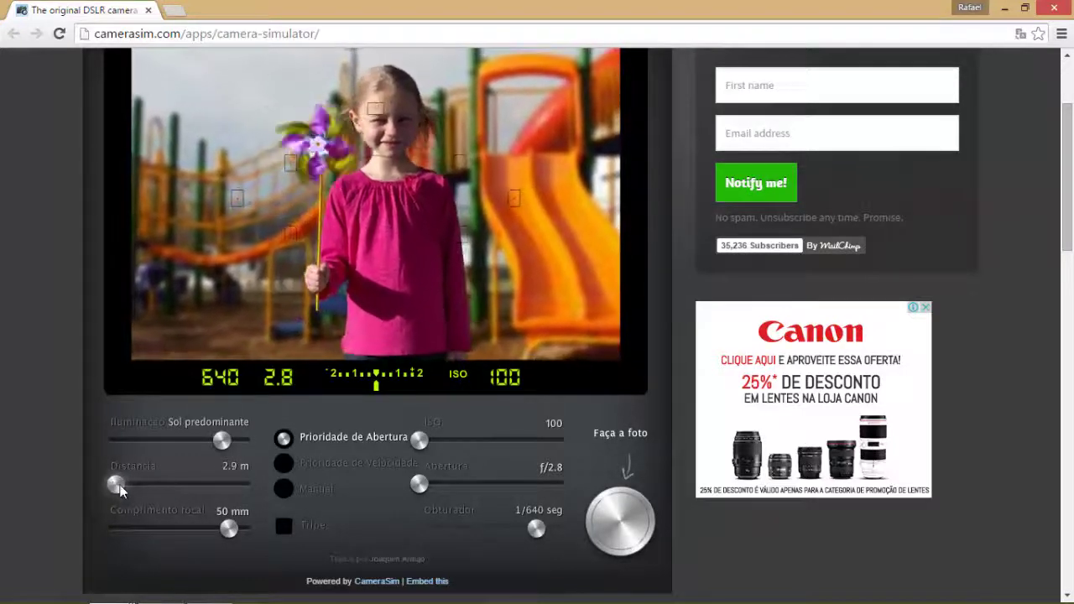
pyautogui.click(125, 488)
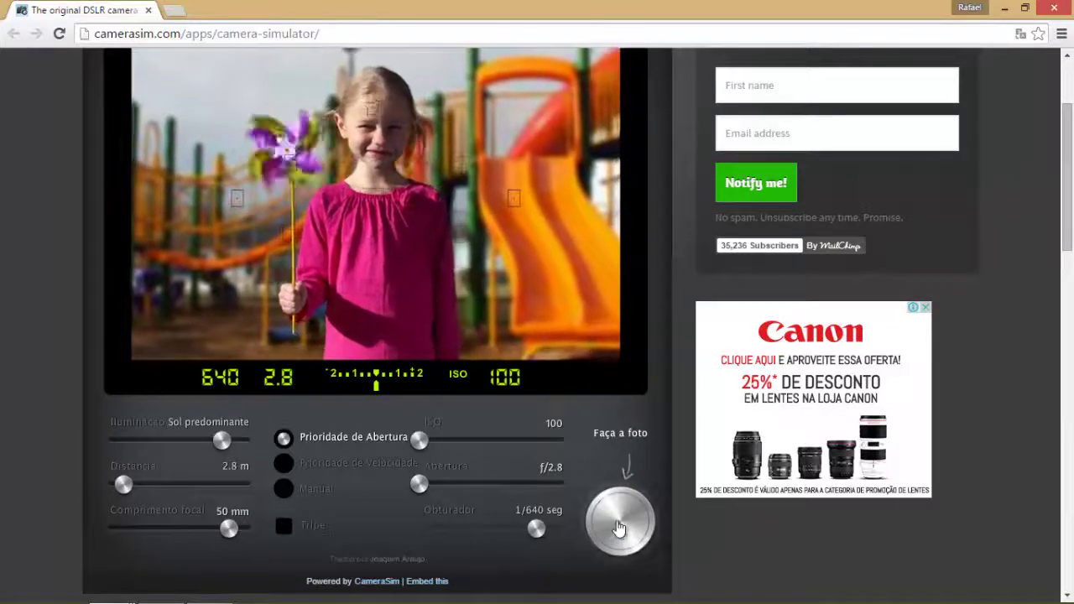
pyautogui.click(617, 526)
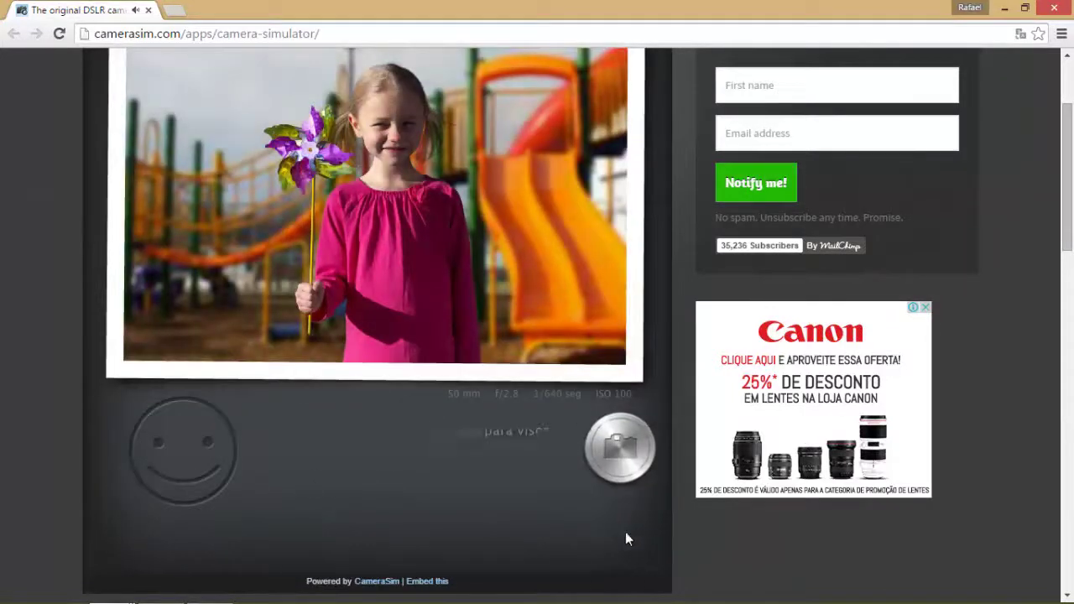
# Step: Capture a 1 m close-up of the girl at 50 mm, f/2.8, 1/640 s, then return to the viewfinder
pyautogui.click(617, 447)
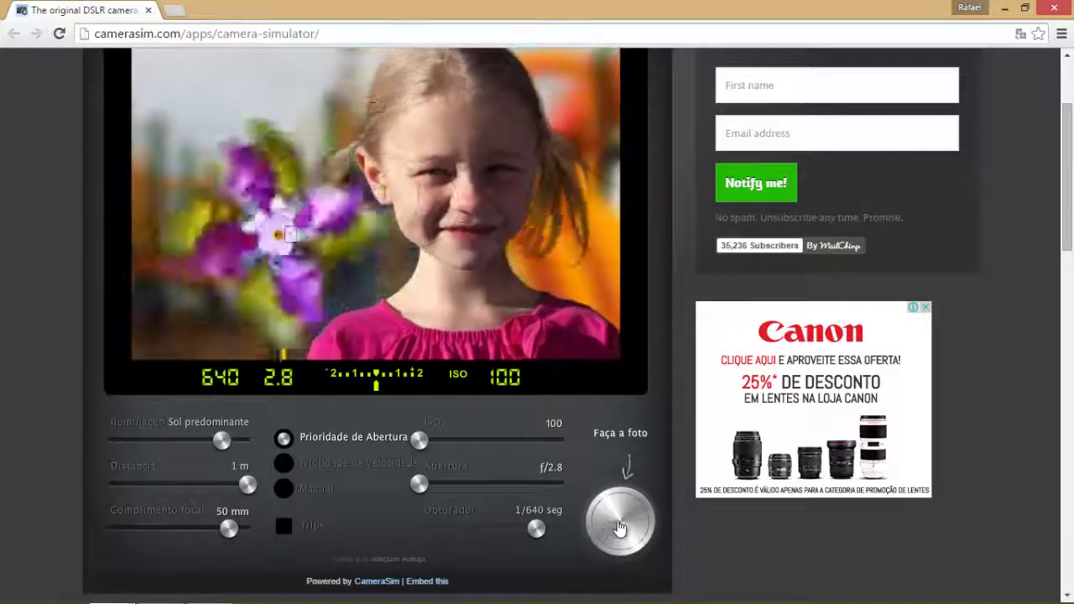
pyautogui.click(618, 527)
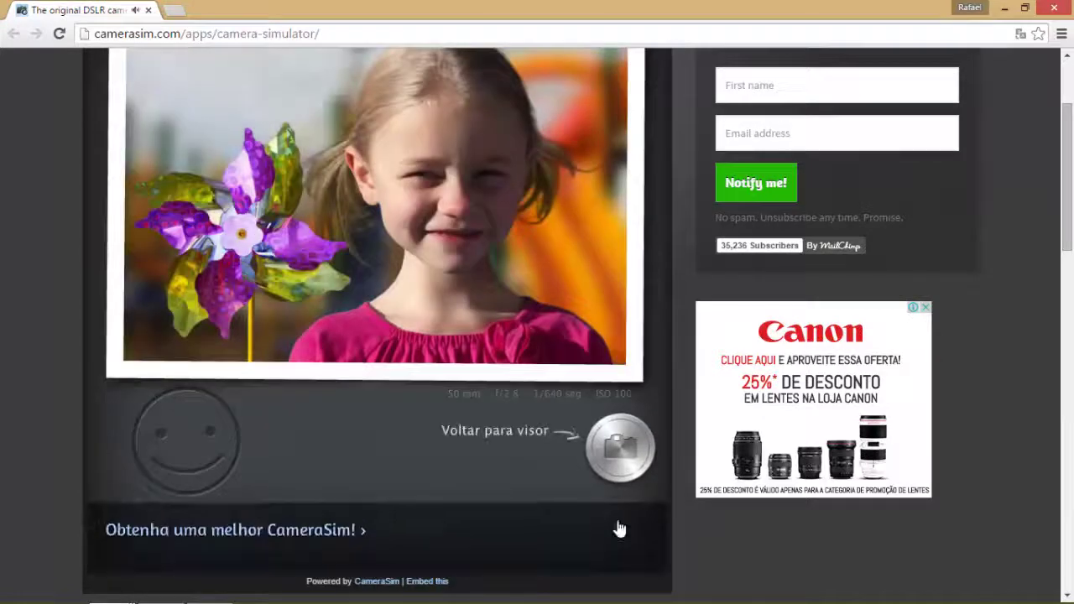
pyautogui.click(618, 440)
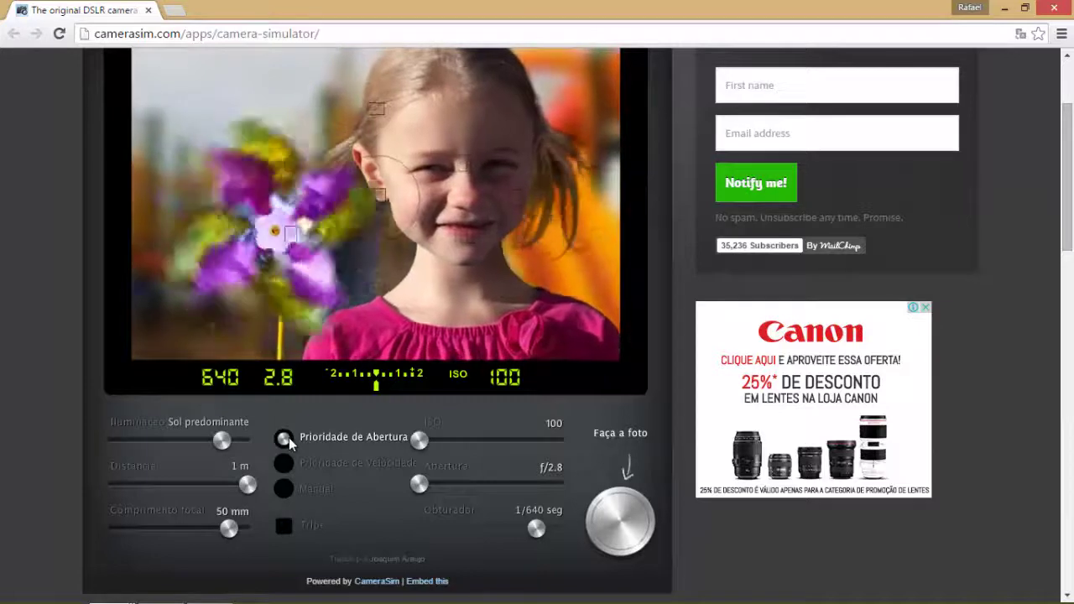
# Step: In aperture priority, sweep lighting from weak indoor through overcast and partly cloudy to sunny, then shoot
pyautogui.click(286, 462)
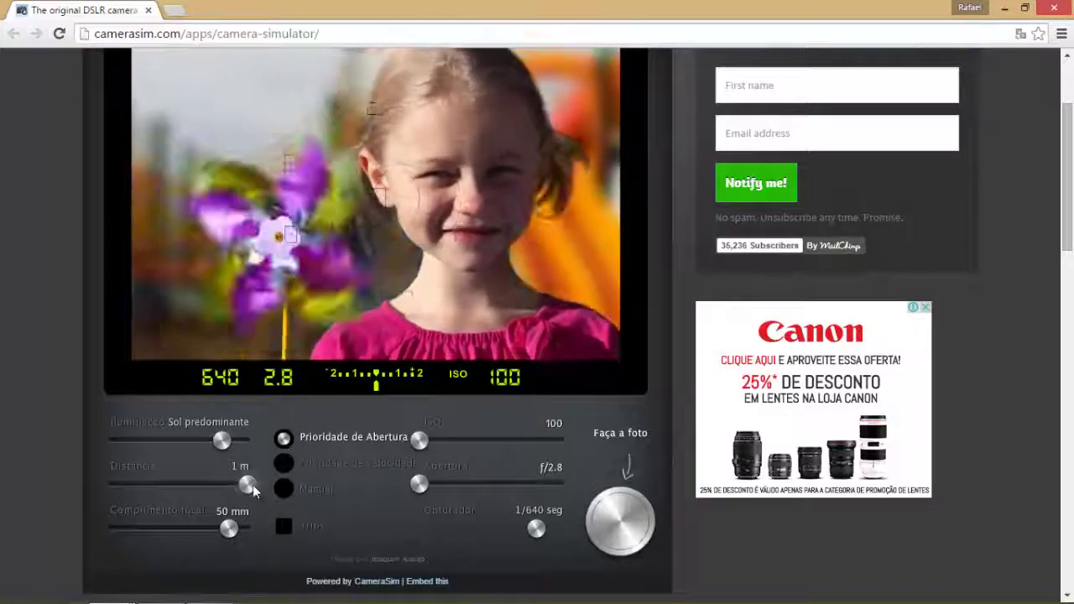
pyautogui.moveTo(154, 490); pyautogui.dragTo(104, 488)
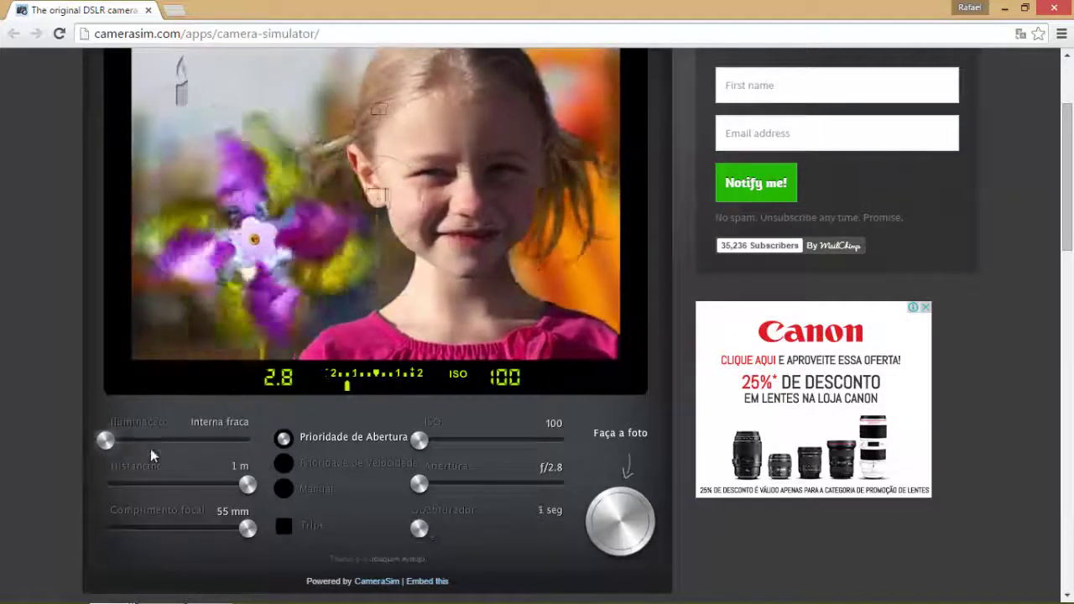
pyautogui.moveTo(155, 456); pyautogui.dragTo(89, 439)
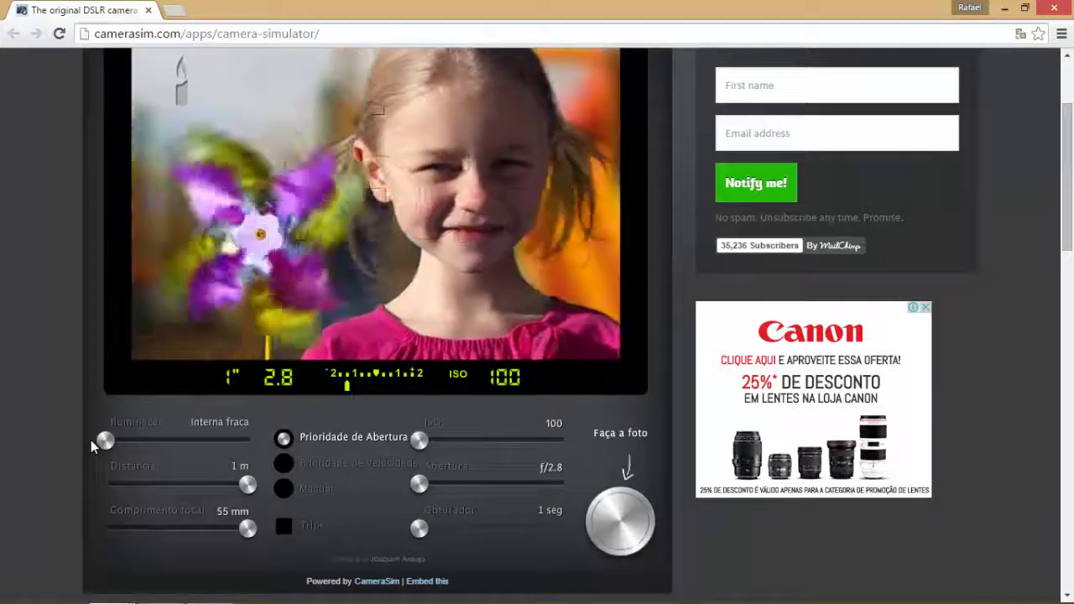
pyautogui.moveTo(139, 449); pyautogui.dragTo(165, 454)
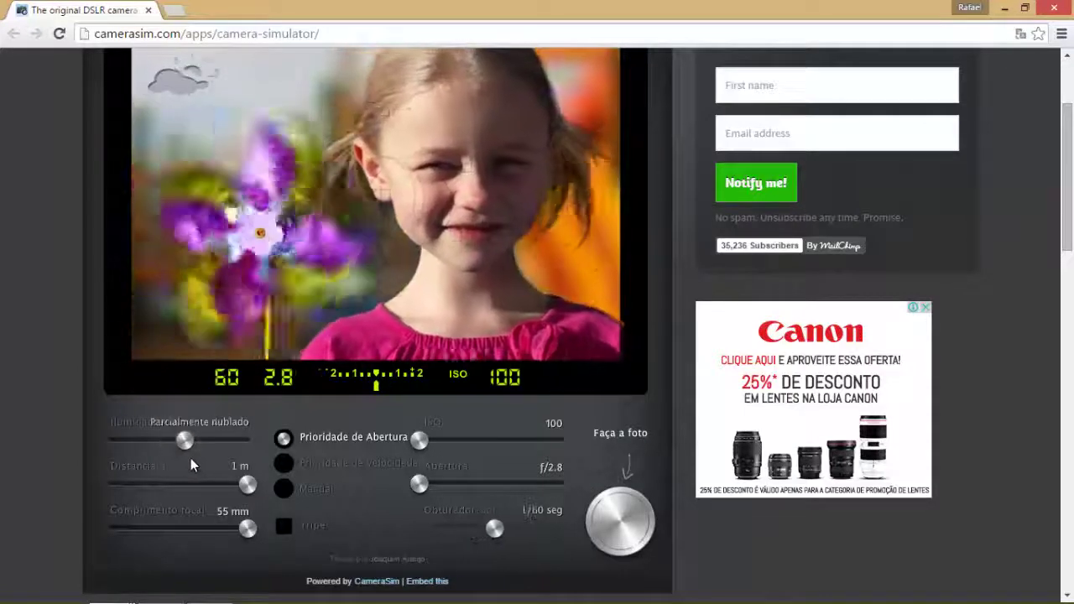
pyautogui.moveTo(166, 454); pyautogui.dragTo(261, 455)
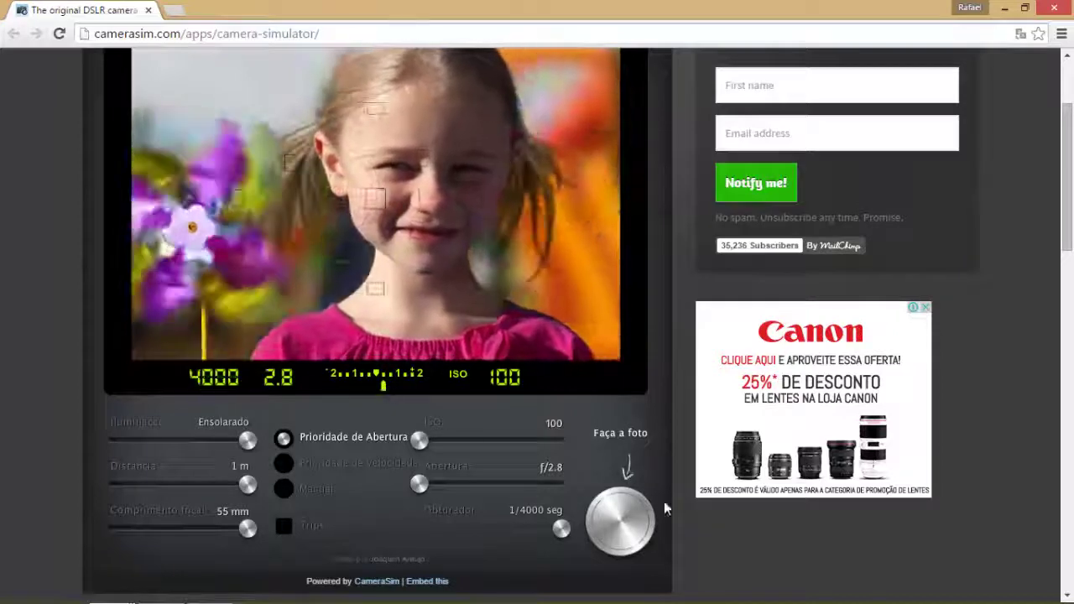
pyautogui.click(618, 520)
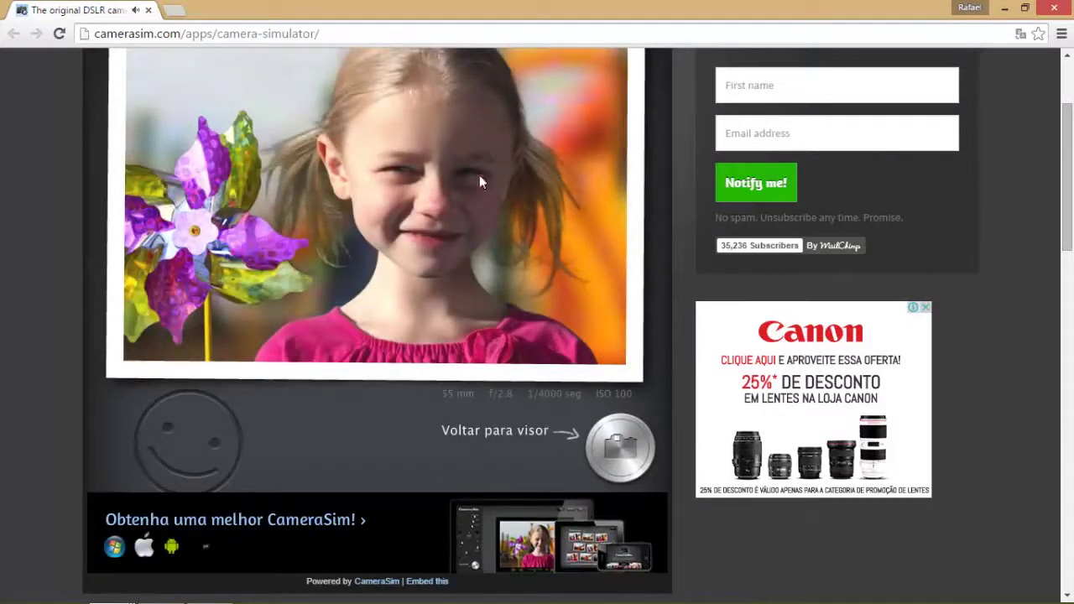
# Step: Take a close-up at f/3.5, giving a 1/2000 s exposure at 55 mm
pyautogui.click(618, 460)
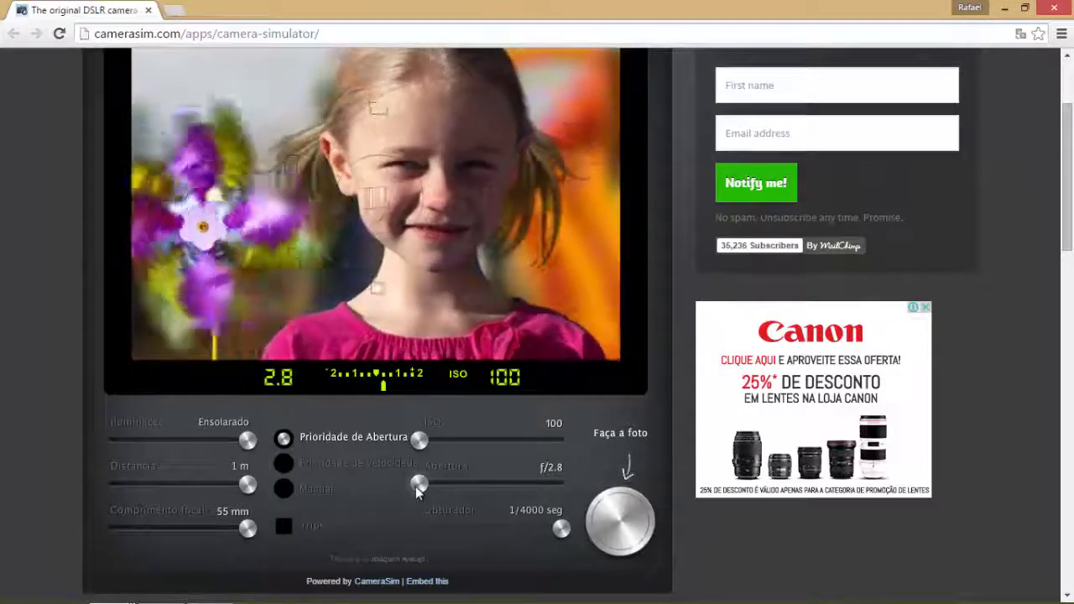
pyautogui.moveTo(417, 490)
pyautogui.mouseDown()
pyautogui.moveTo(446, 491)
pyautogui.moveTo(437, 499)
pyautogui.mouseUp()
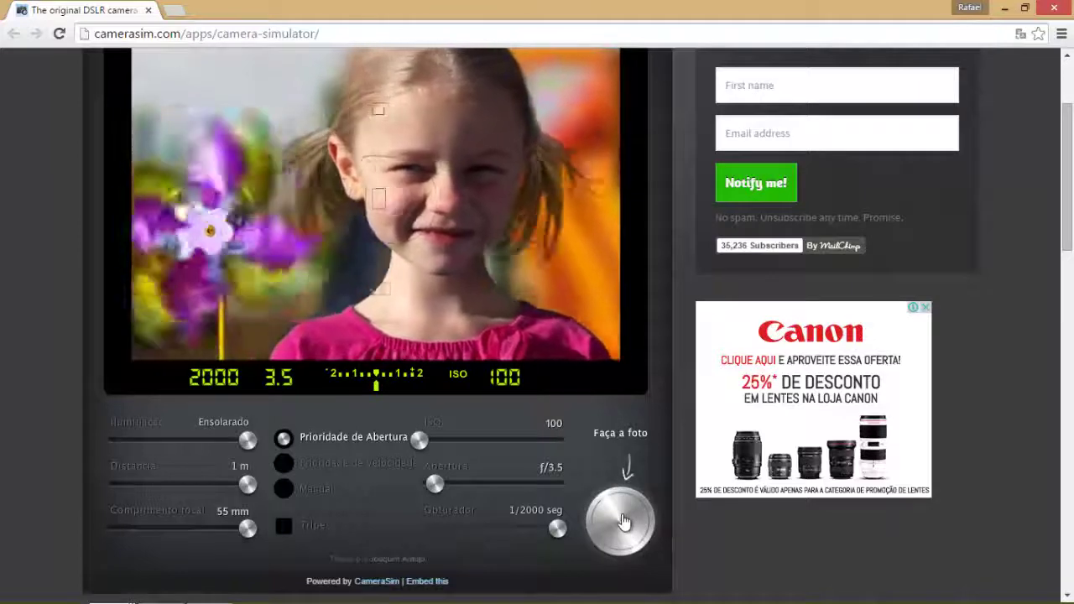
pyautogui.click(621, 520)
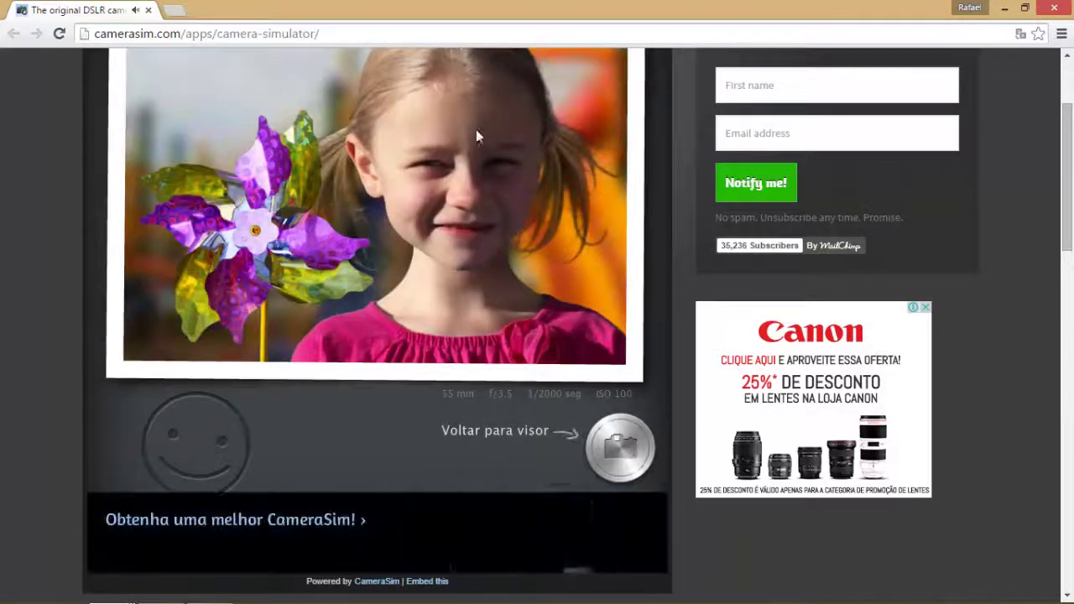
# Step: Shoot in shutter priority at 1/800 s, with the aperture automatically at f/5.6
pyautogui.click(621, 448)
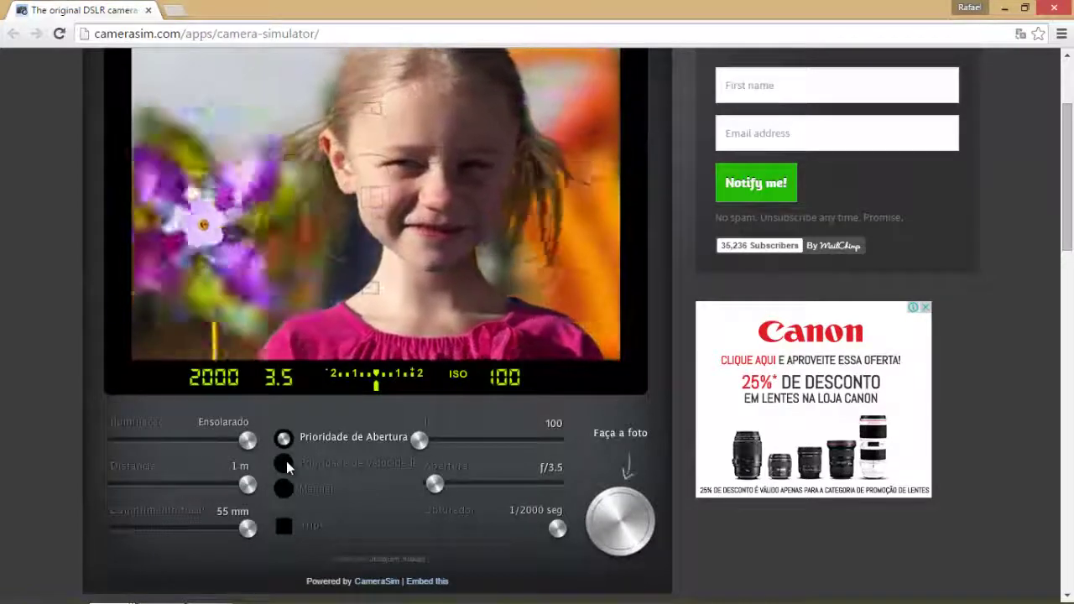
pyautogui.click(286, 462)
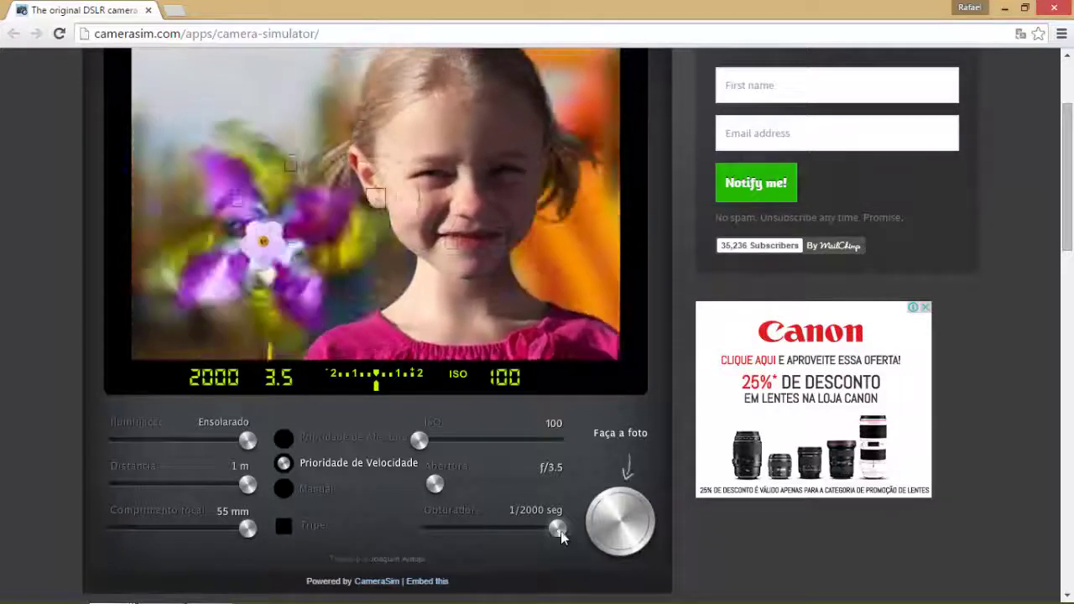
pyautogui.moveTo(557, 528)
pyautogui.mouseDown()
pyautogui.moveTo(533, 528)
pyautogui.moveTo(543, 536)
pyautogui.mouseUp()
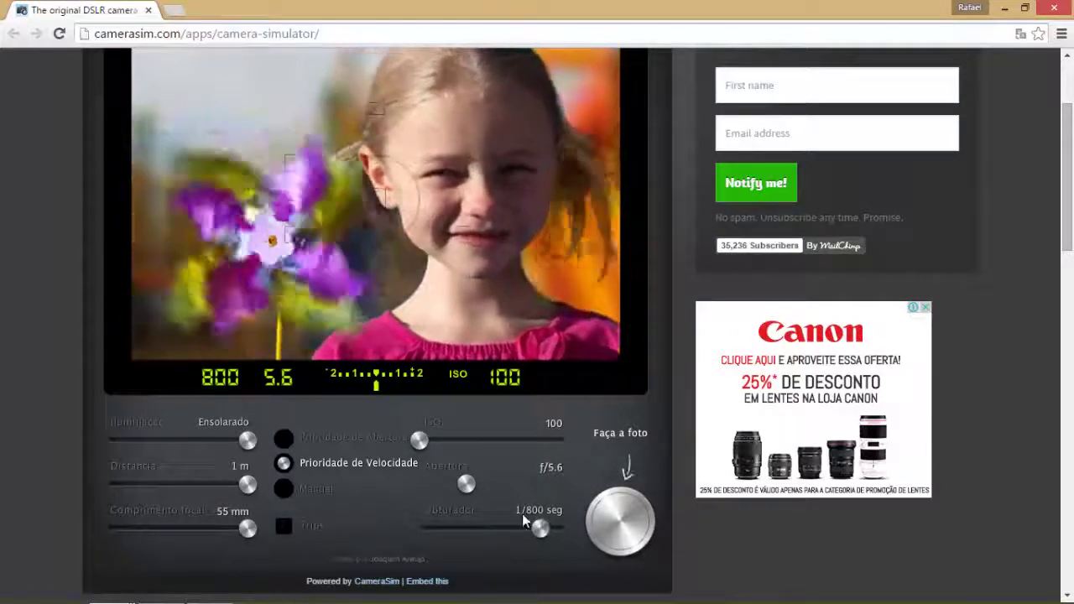
pyautogui.click(625, 526)
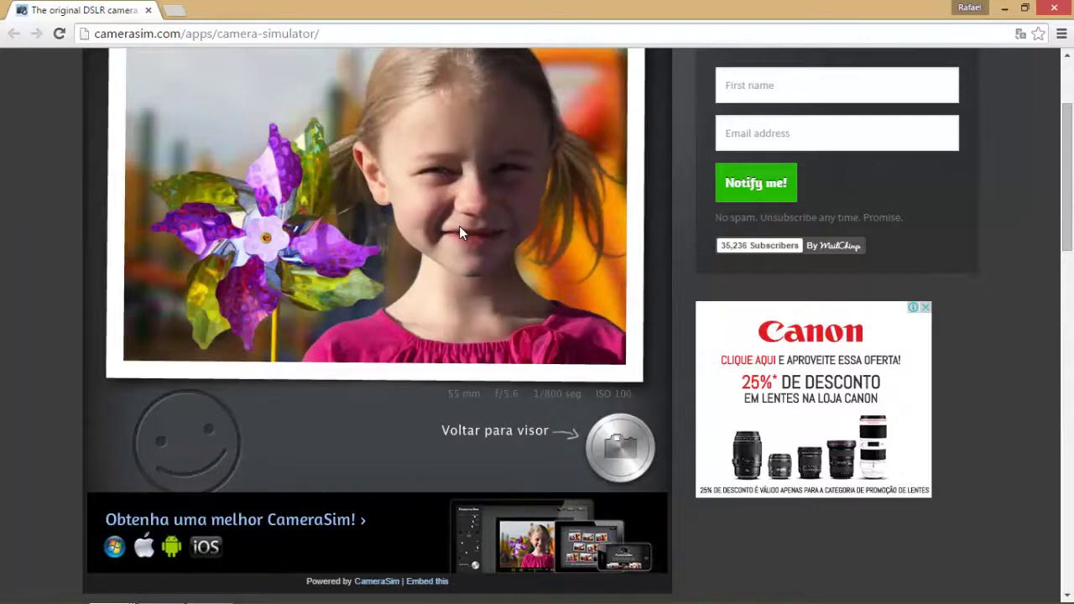
# Step: Return to the live viewfinder and select the URL camerasim.com/apps/camera-simulator/ in the address bar
pyautogui.click(621, 456)
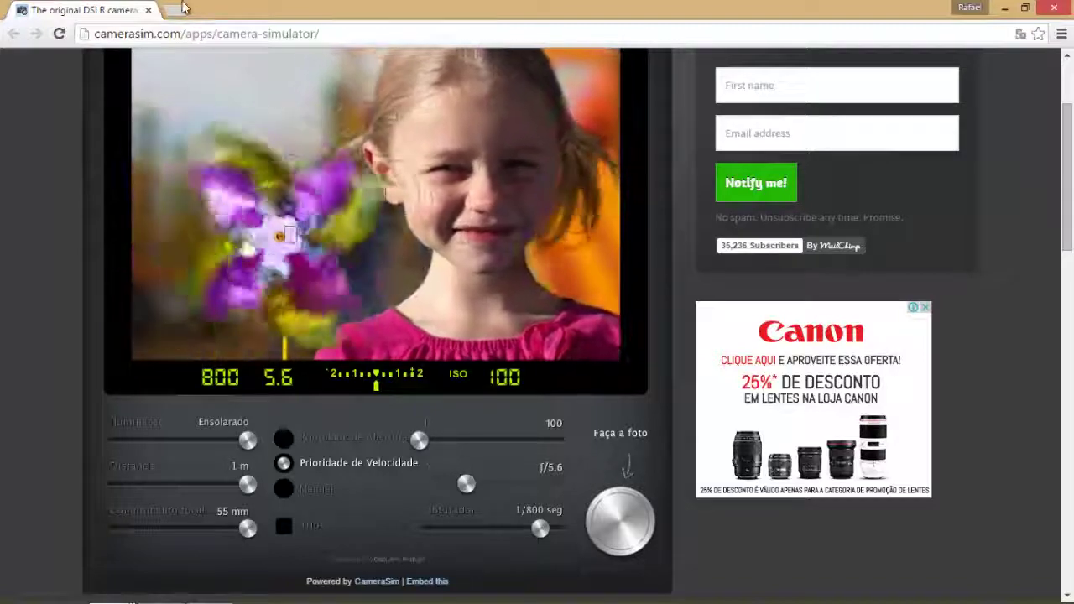
pyautogui.click(117, 34)
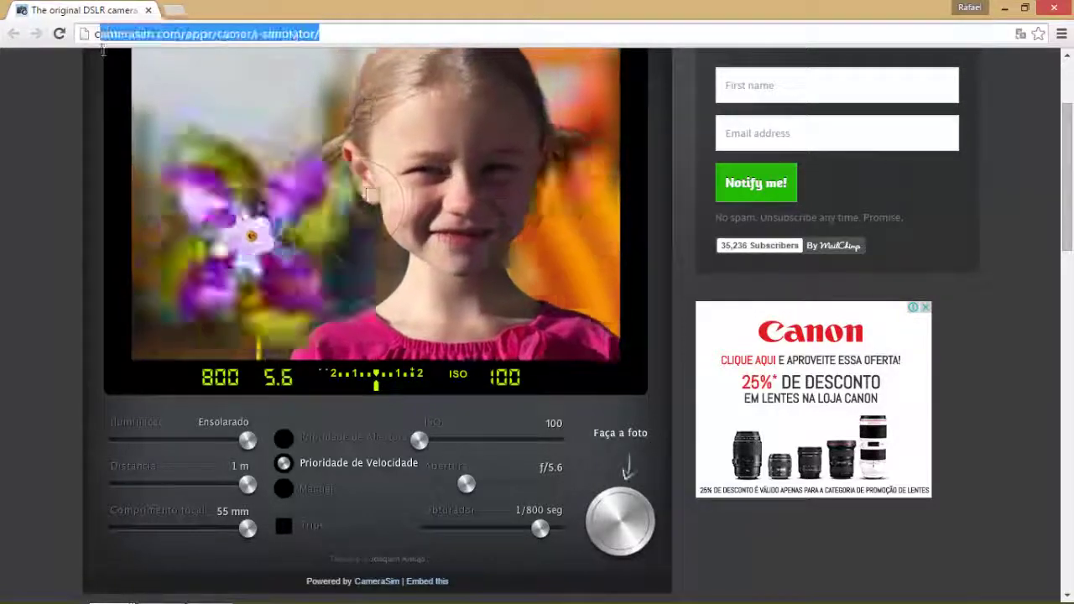